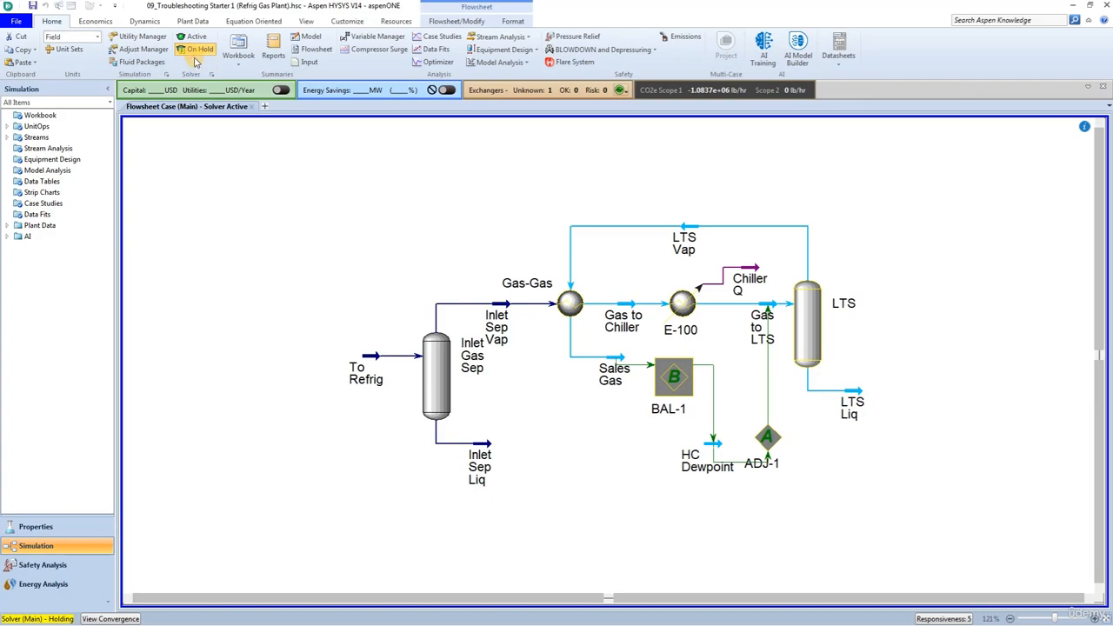
Activate the solver and check the connections of the Inlet Gas Sep separator and the Gas-Gas heat exchanger
click(195, 38)
click(287, 180)
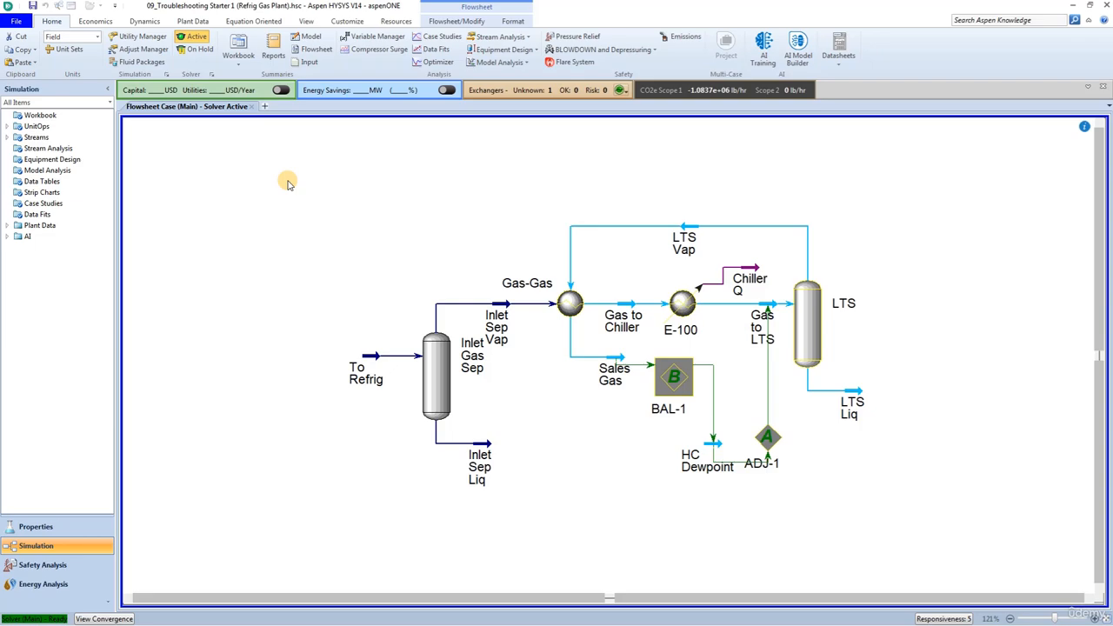
click(435, 388)
double_click(435, 388)
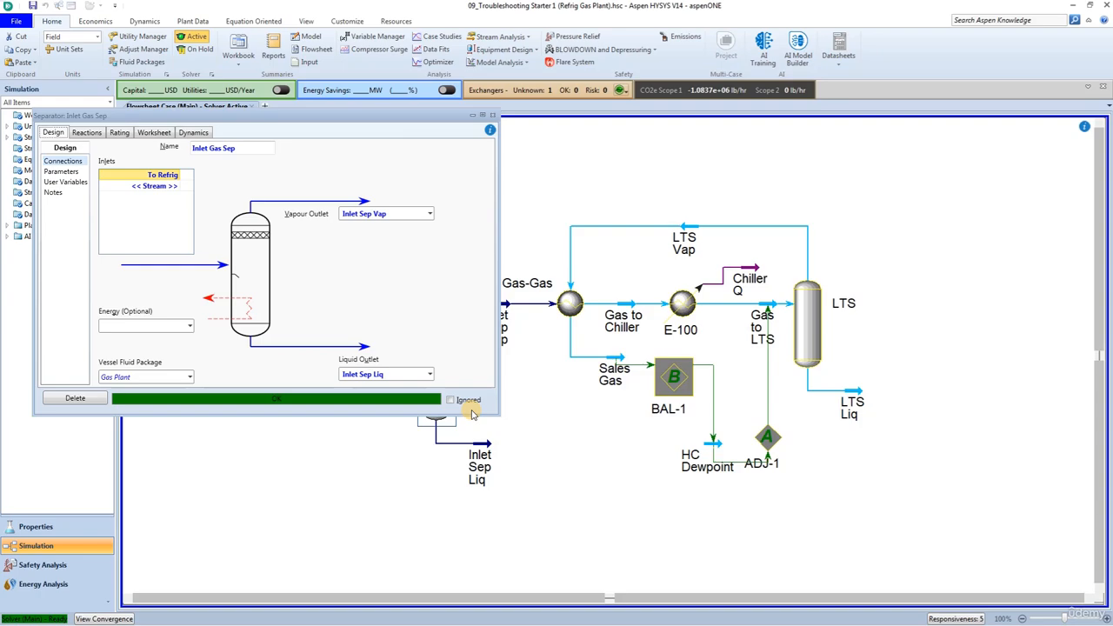
click(492, 115)
double_click(566, 305)
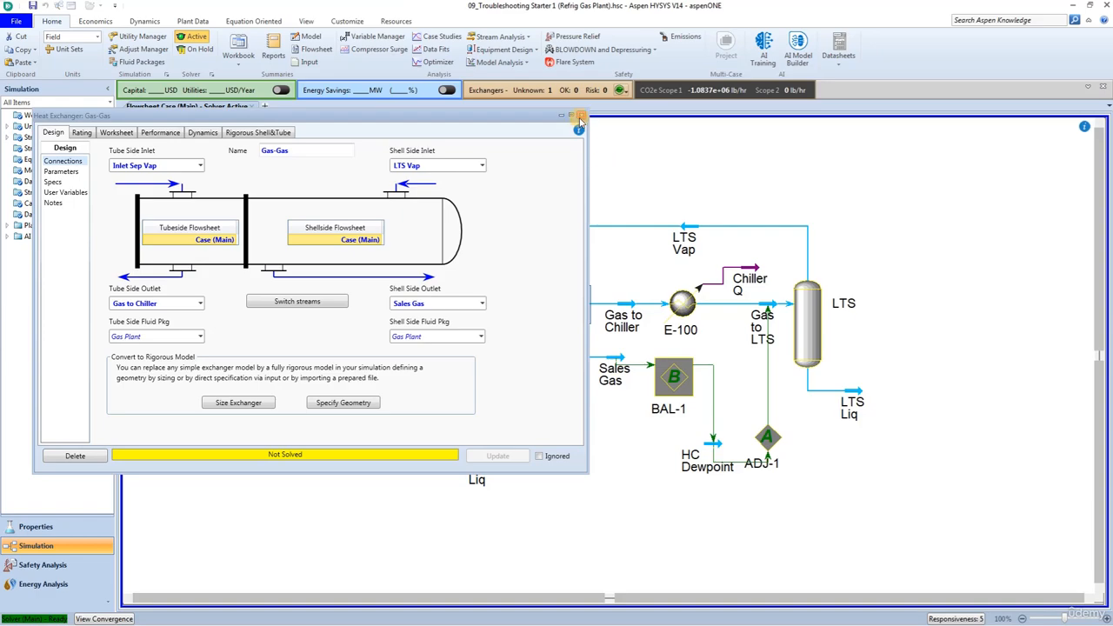
click(581, 115)
Include cooler E-100 in the calculation by turning off its Ignored setting
click(683, 303)
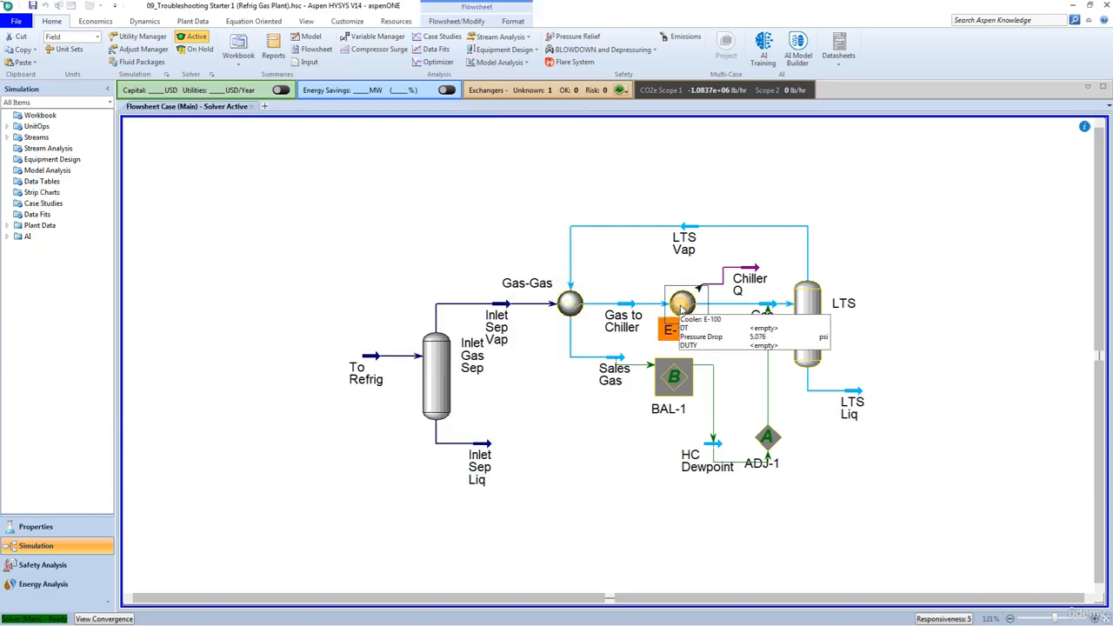
double_click(683, 303)
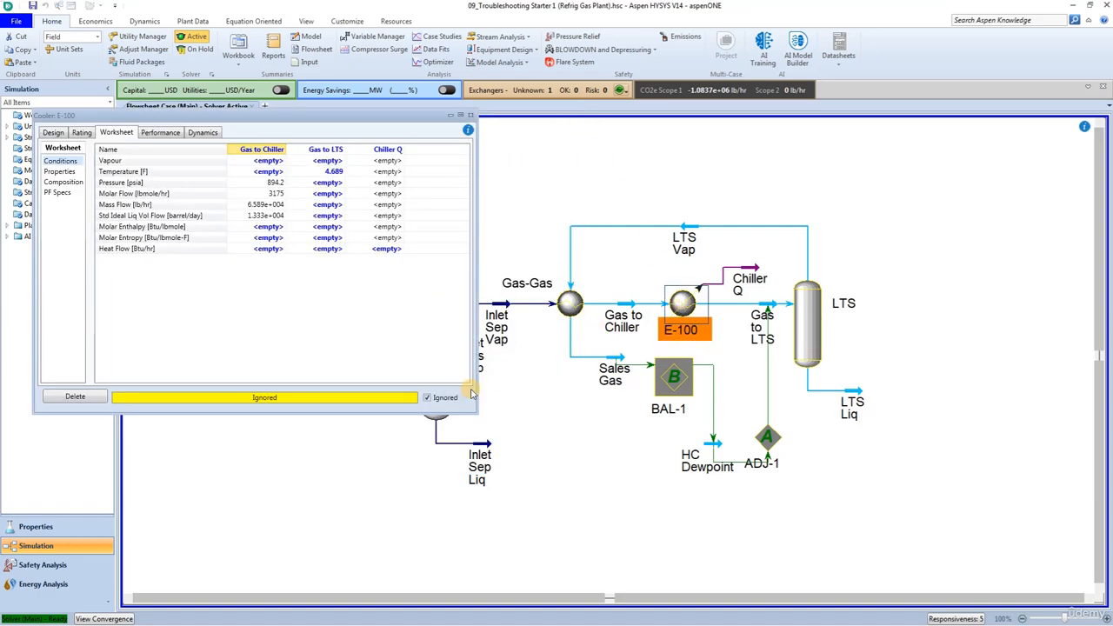
click(428, 398)
click(470, 115)
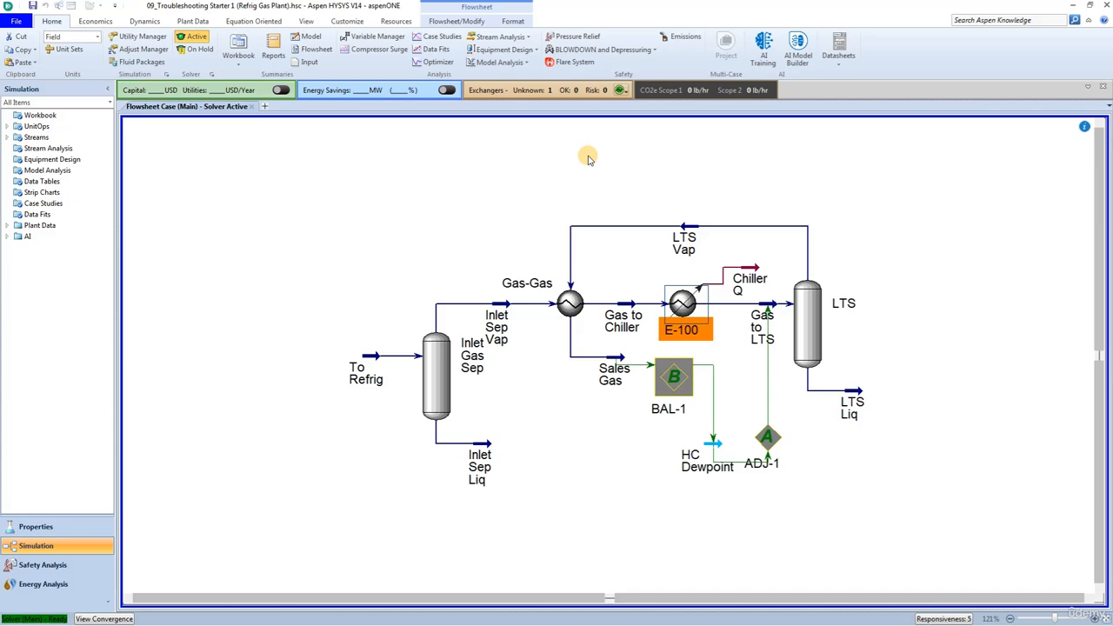
Set the BAL-1 balance type to Component Mole Flow and turn off its Ignored setting
double_click(665, 388)
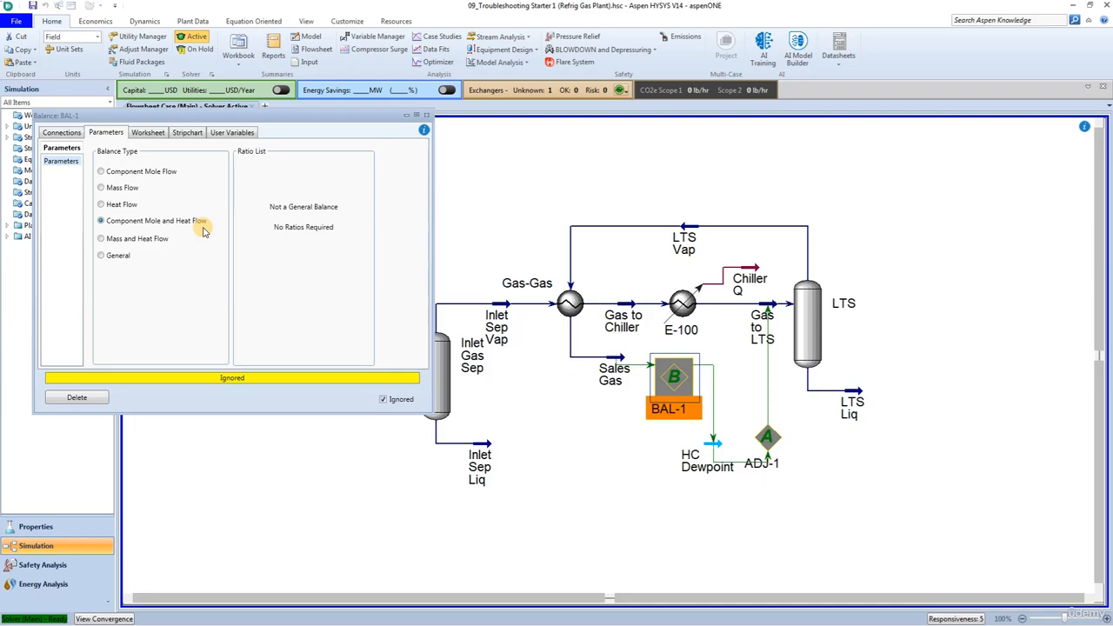
click(127, 174)
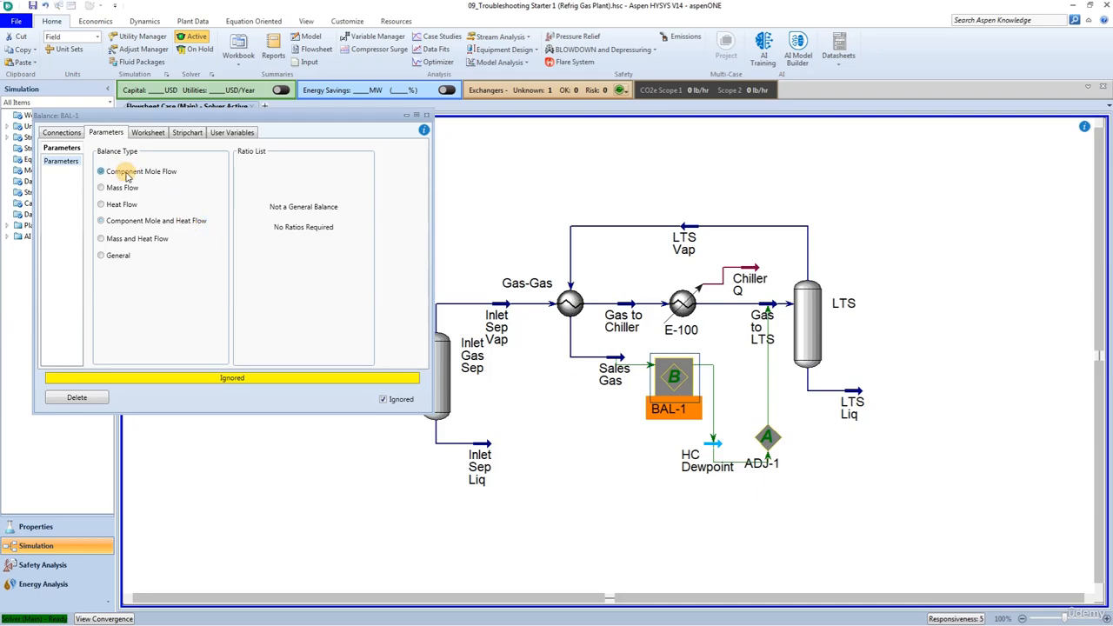
click(383, 399)
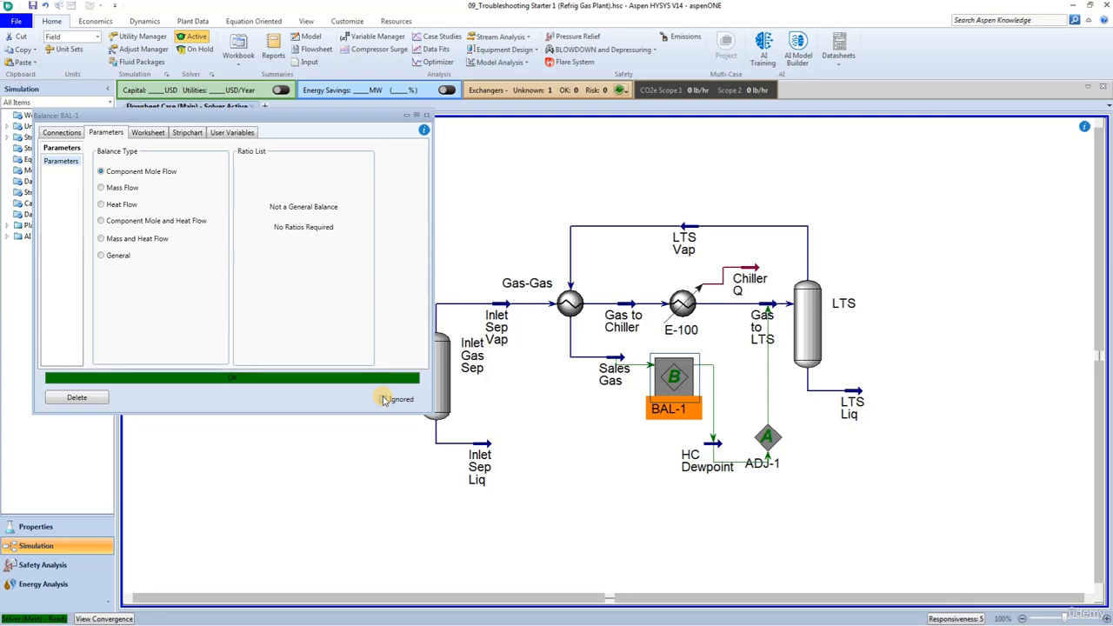
click(385, 424)
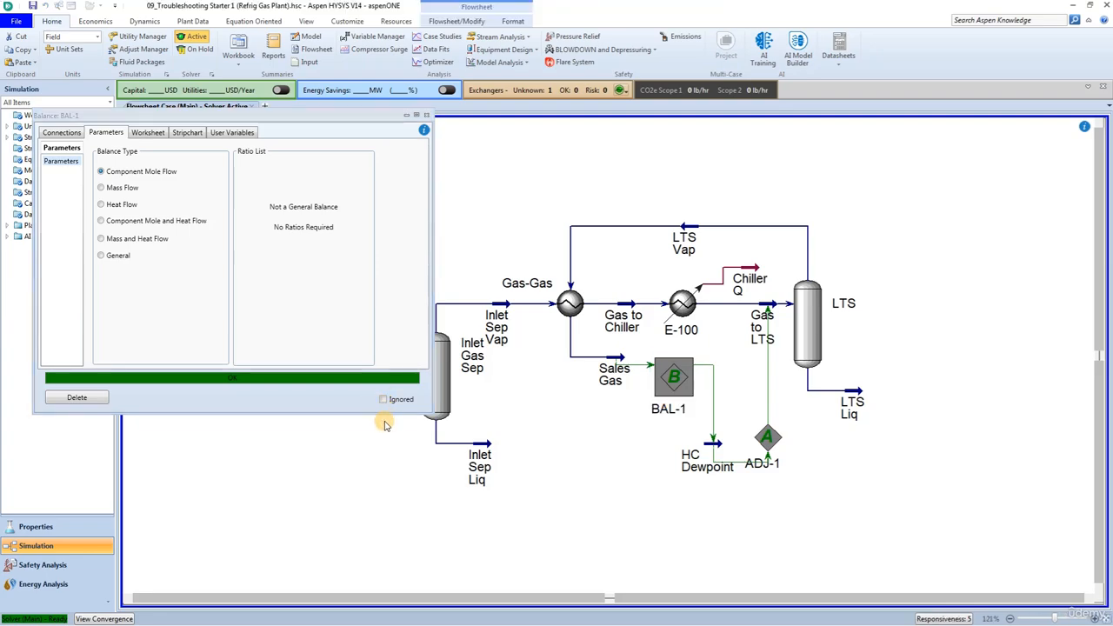
click(425, 116)
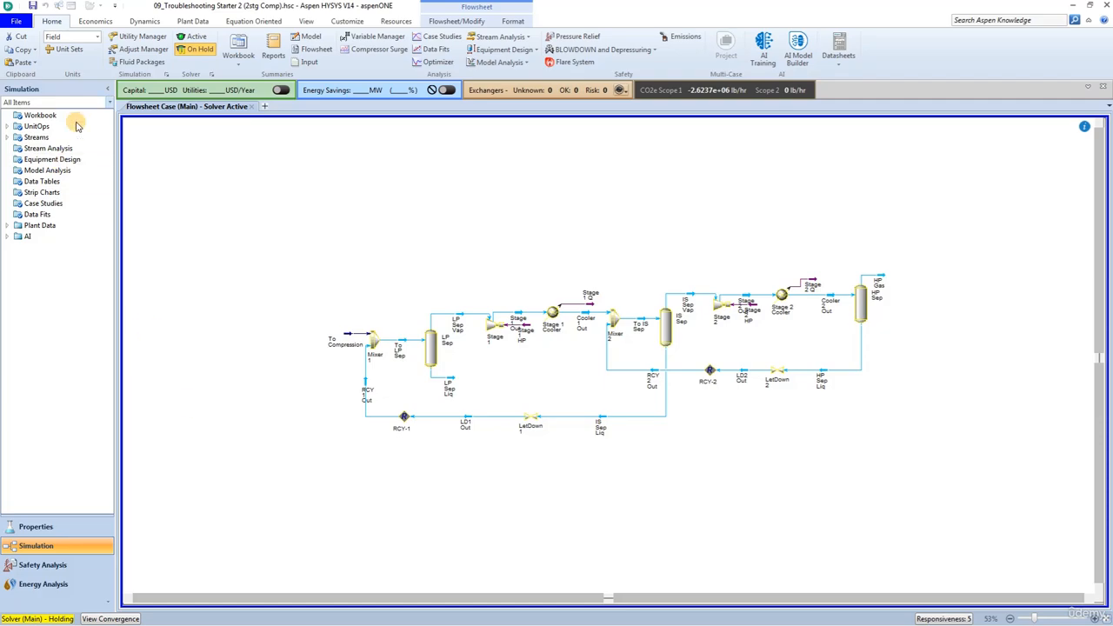
Break the connections of stream RCY 1 Out to Mixer 1 and stream RCY 2 Out to Mixer 2
click(452, 21)
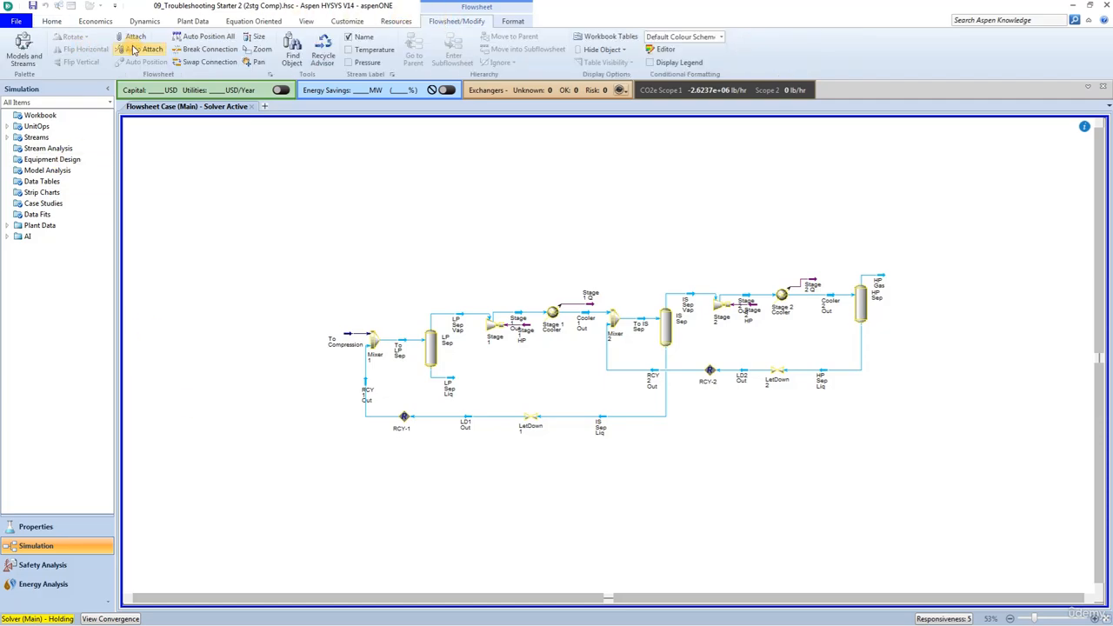
click(209, 49)
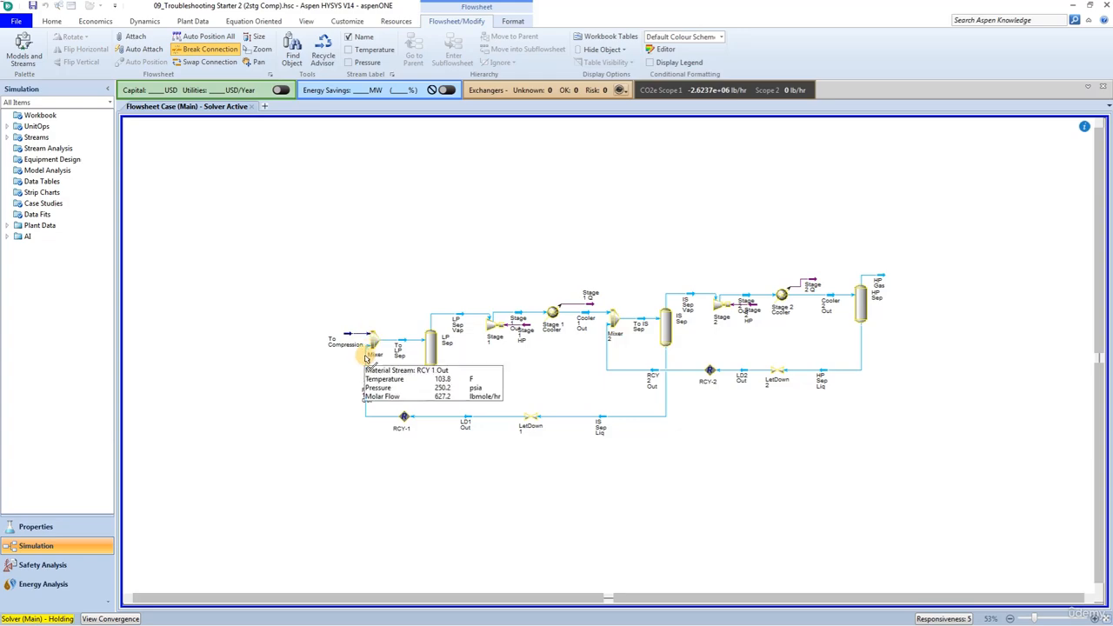
click(366, 354)
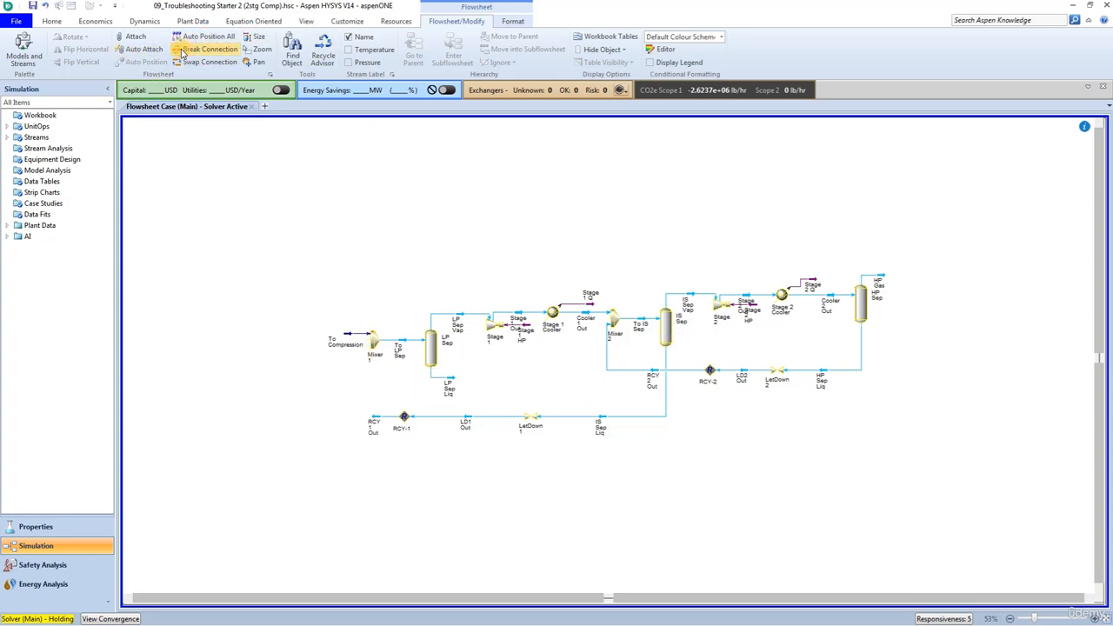
click(209, 49)
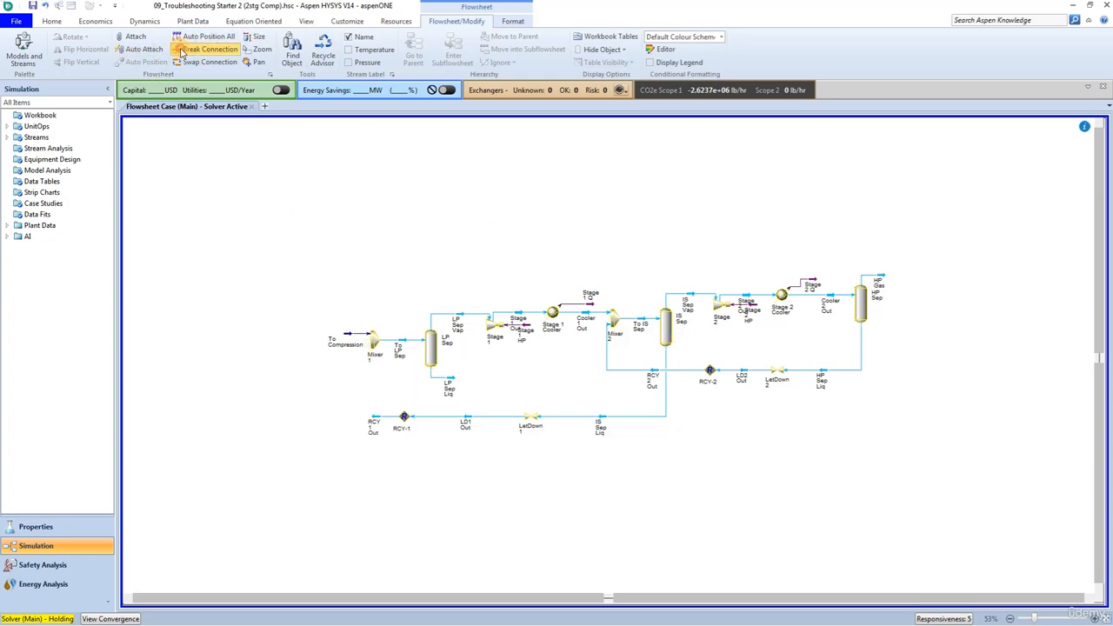
click(607, 348)
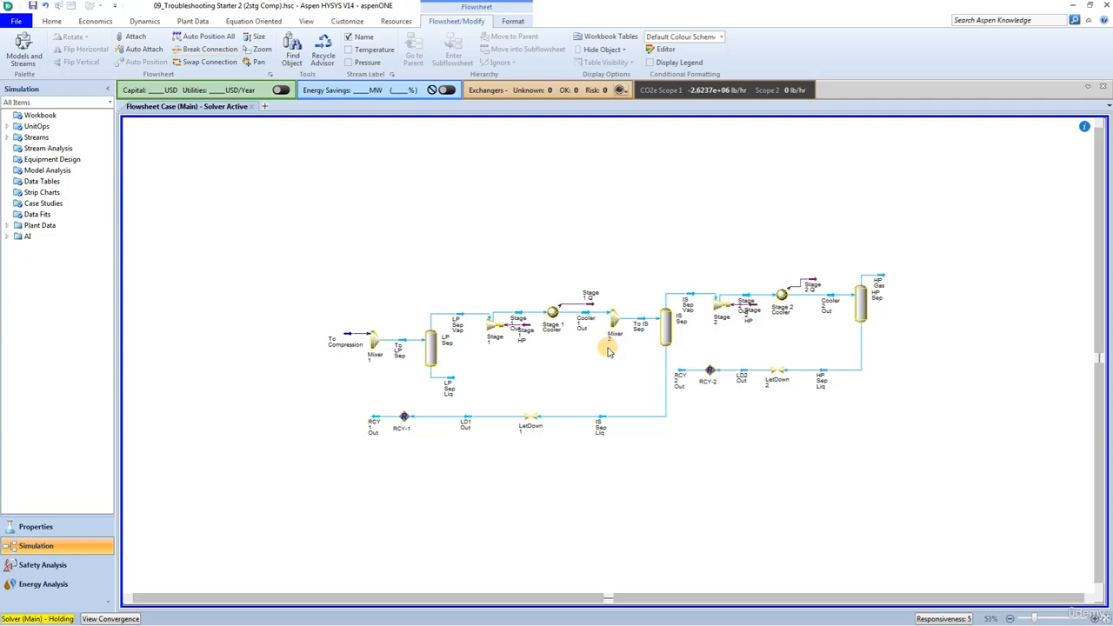
Activate the solver with both recycle streams disconnected, and dismiss the consistency report
click(50, 22)
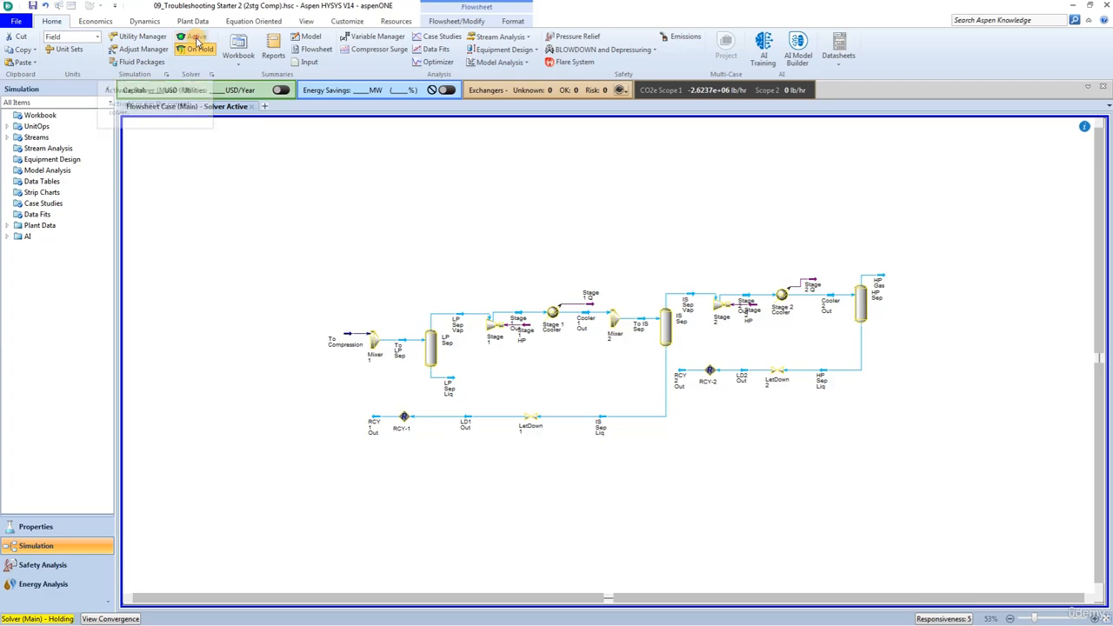
click(197, 41)
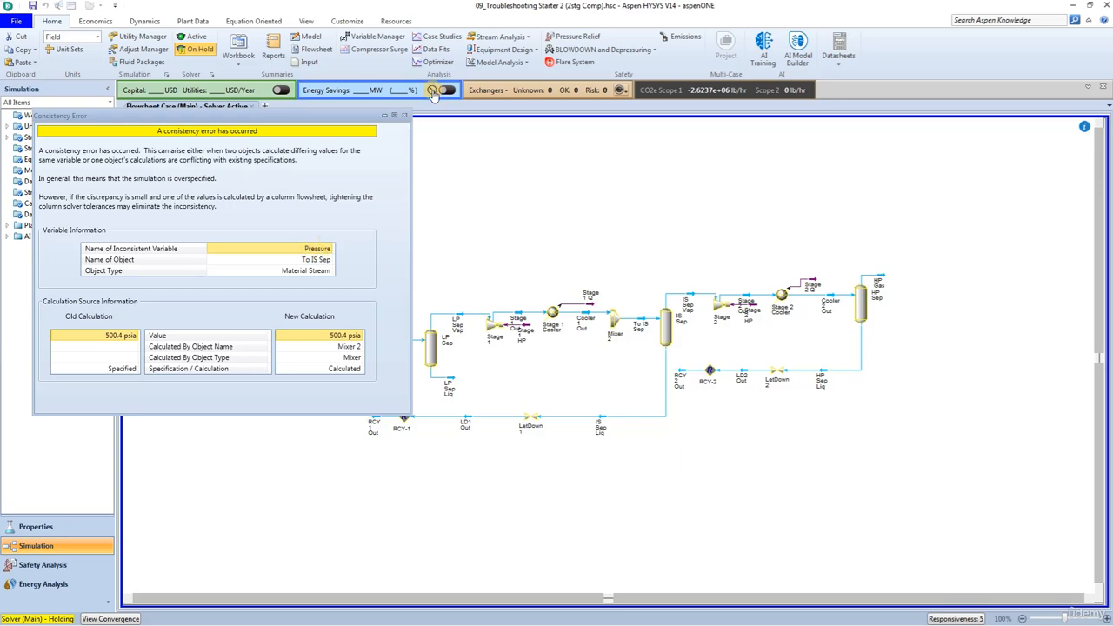
click(404, 116)
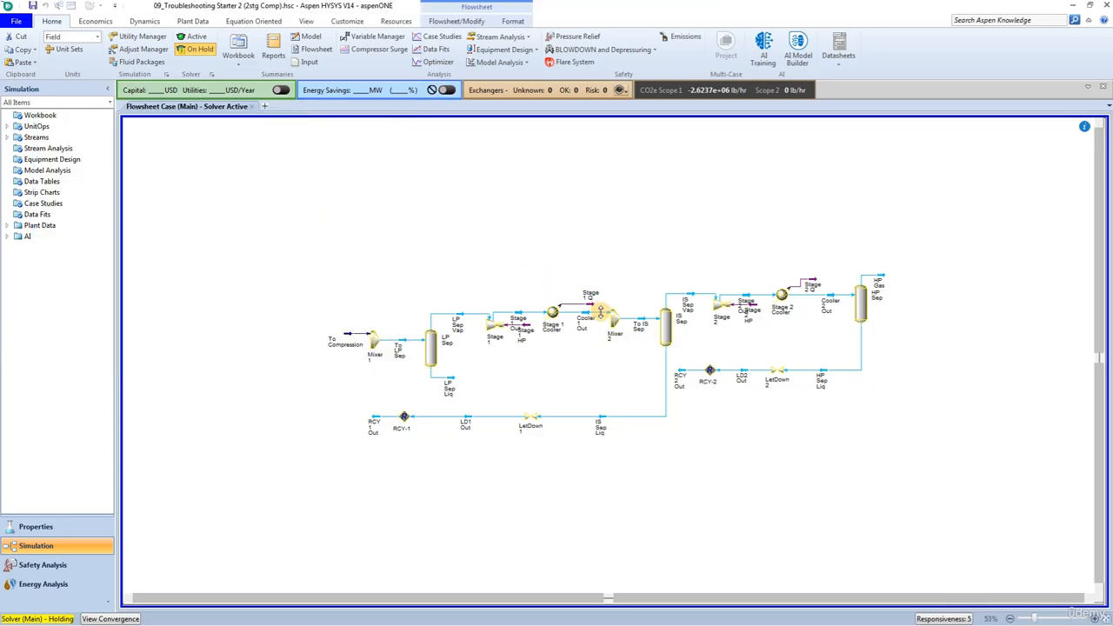
Clear the pressure specification of stream To IS Sep and reactivate the solver
double_click(642, 326)
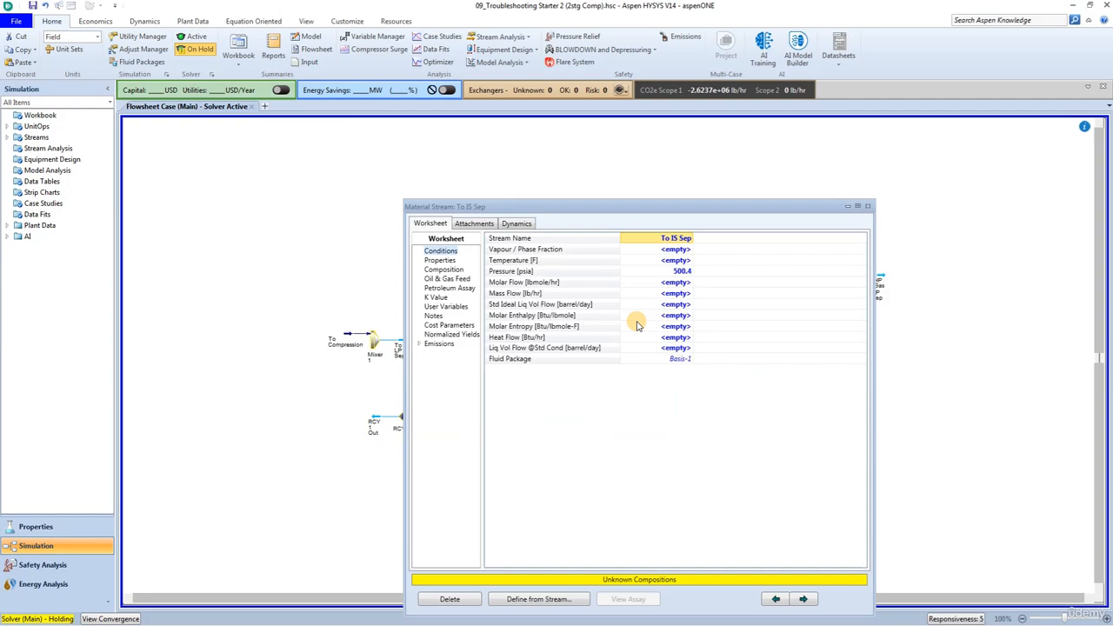
click(665, 271)
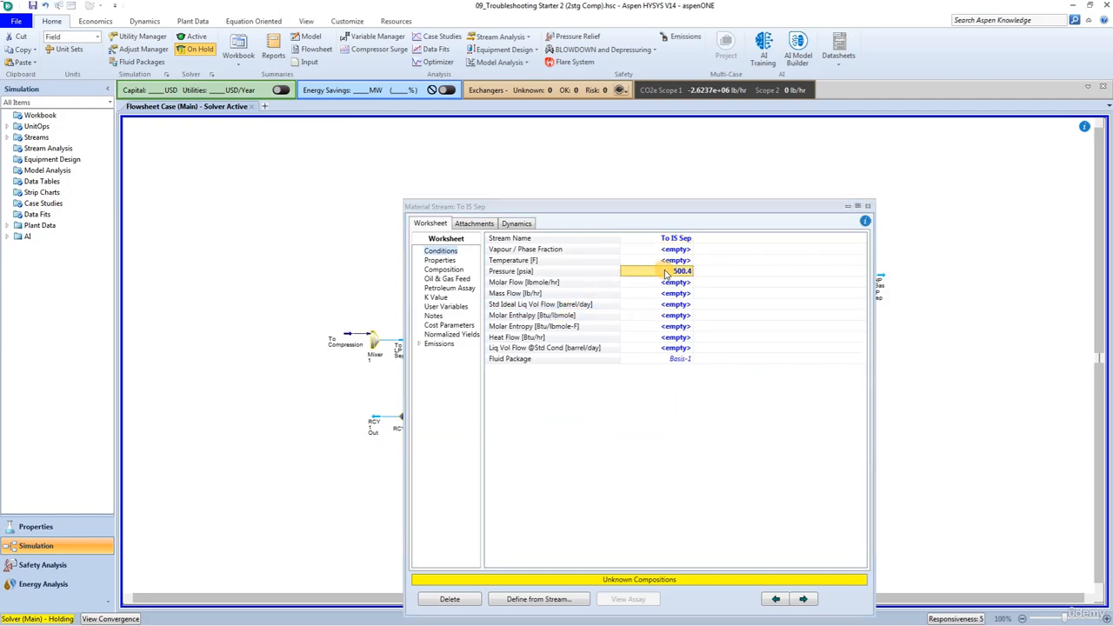
key(Delete)
click(869, 207)
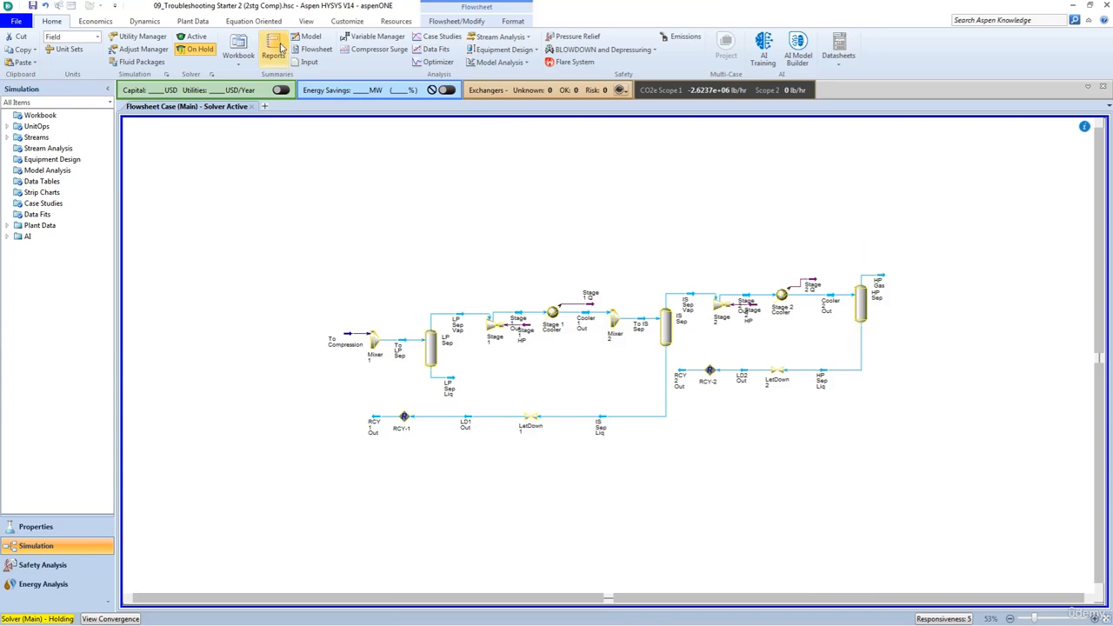
click(194, 36)
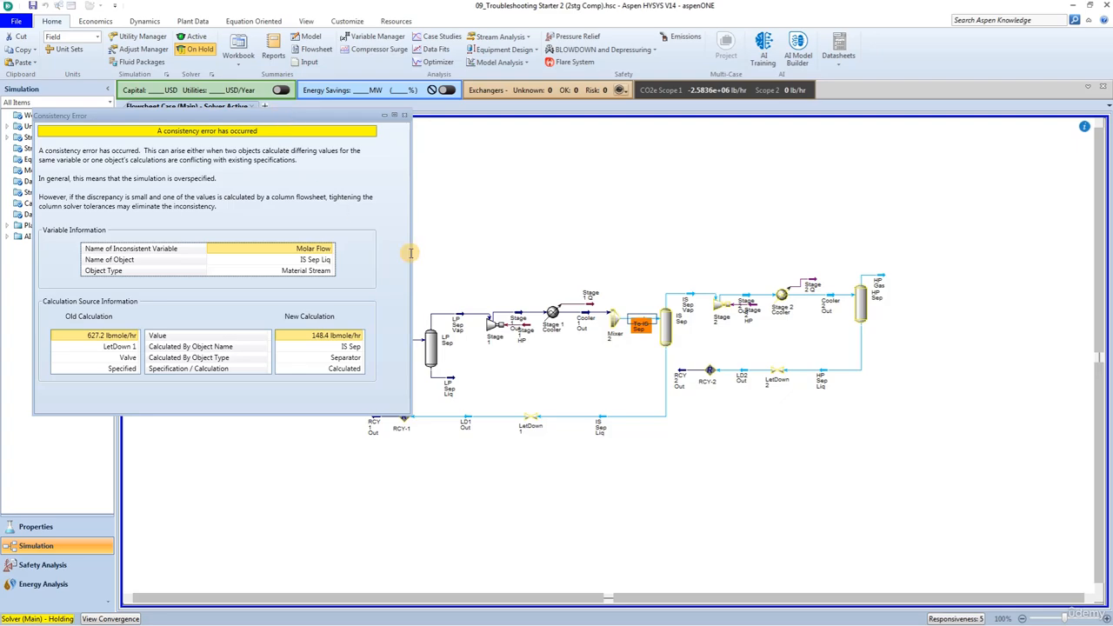
Check the conditions of stream IS Sep Liq, clear the molar flow specification of stream LD1 Out, and reactivate the solver
double_click(600, 432)
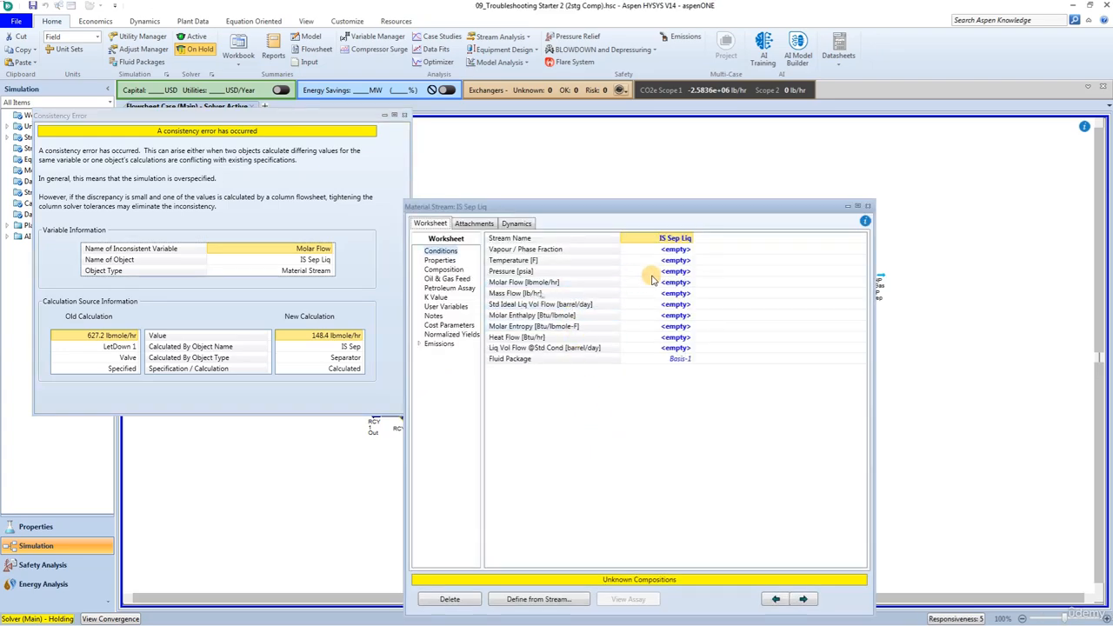
click(869, 206)
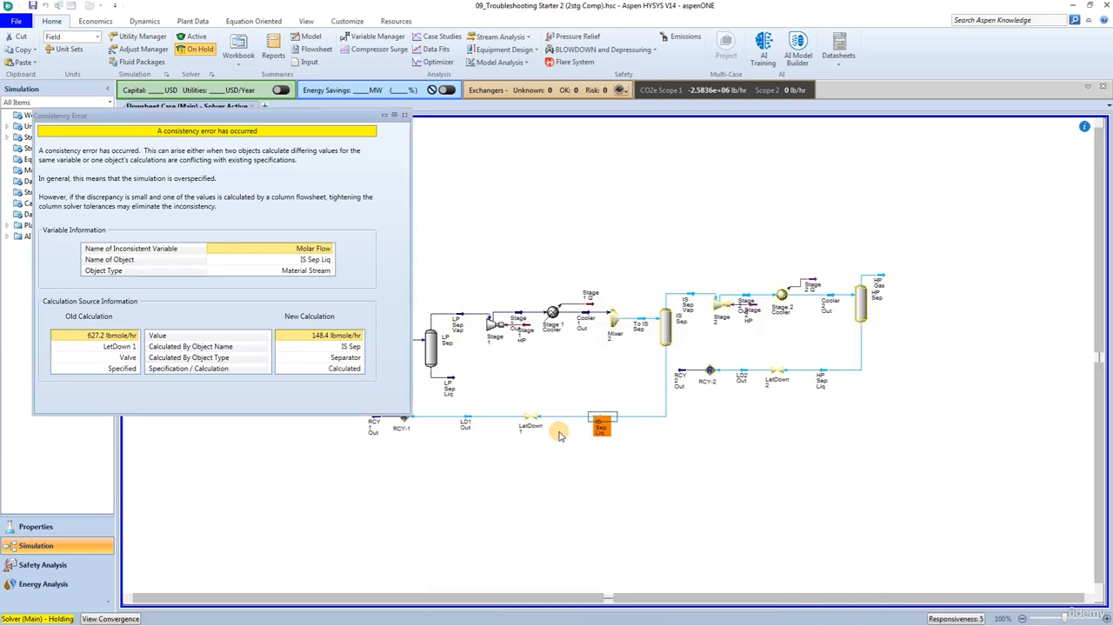
double_click(466, 423)
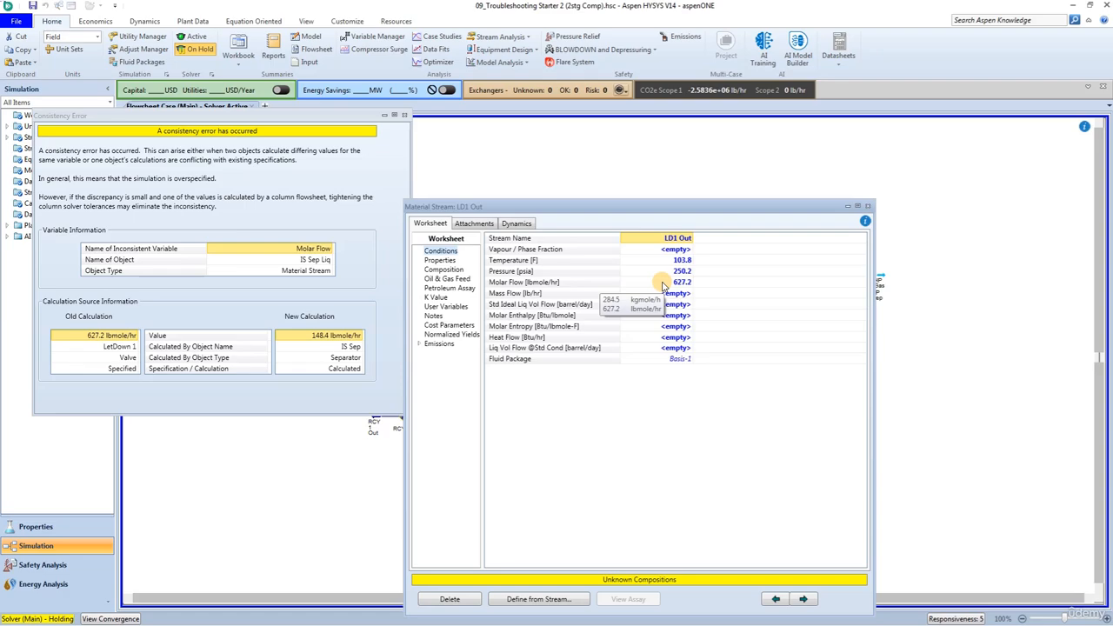
click(663, 285)
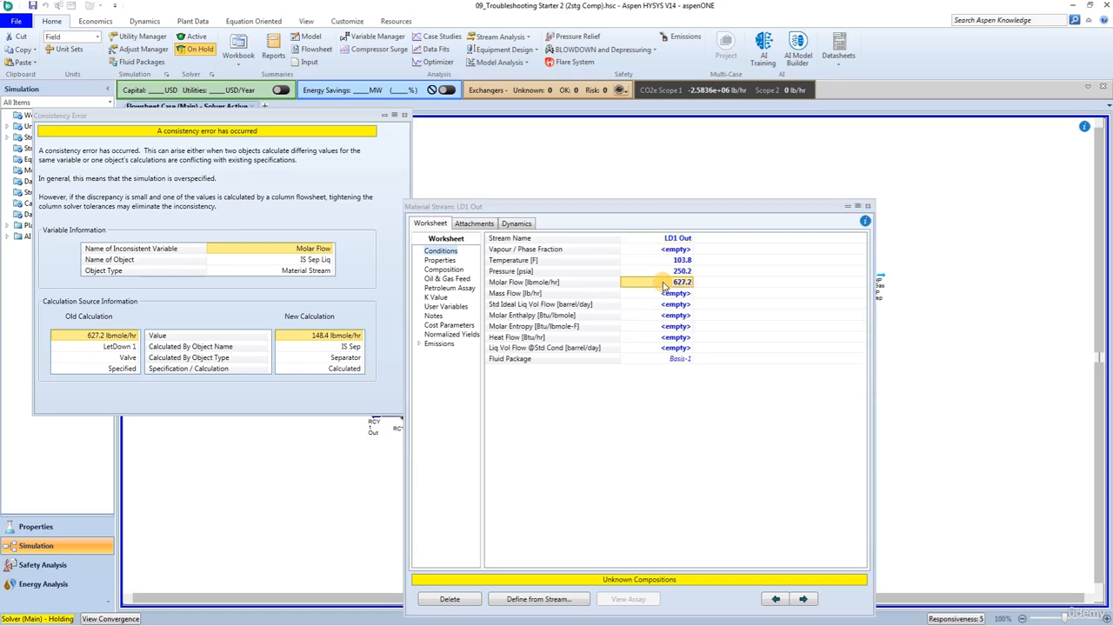
key(Delete)
click(867, 207)
click(405, 116)
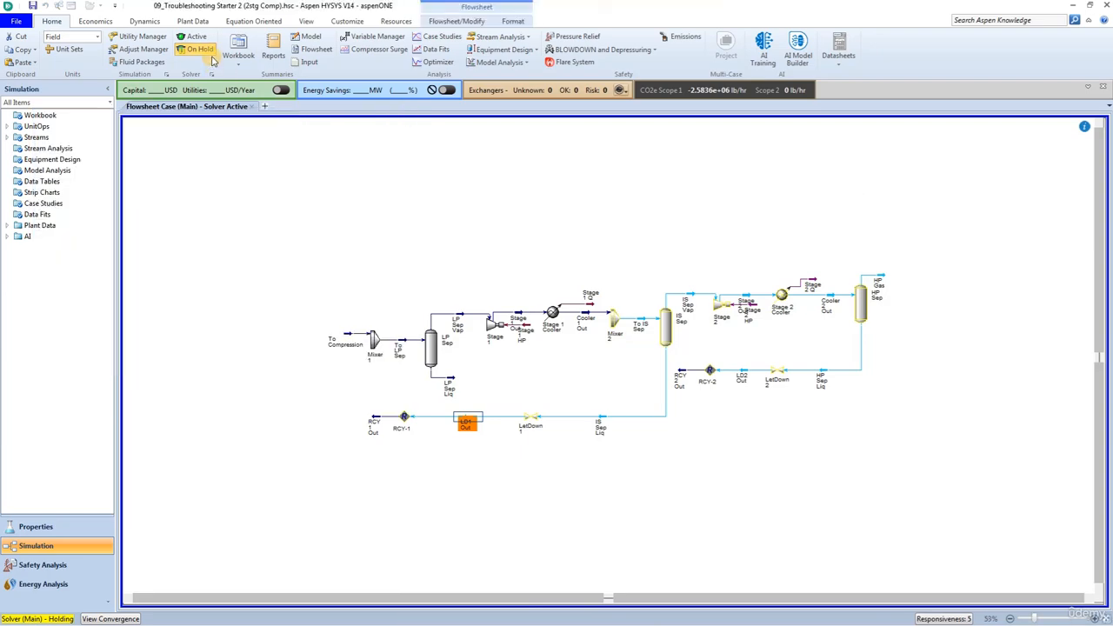
click(201, 40)
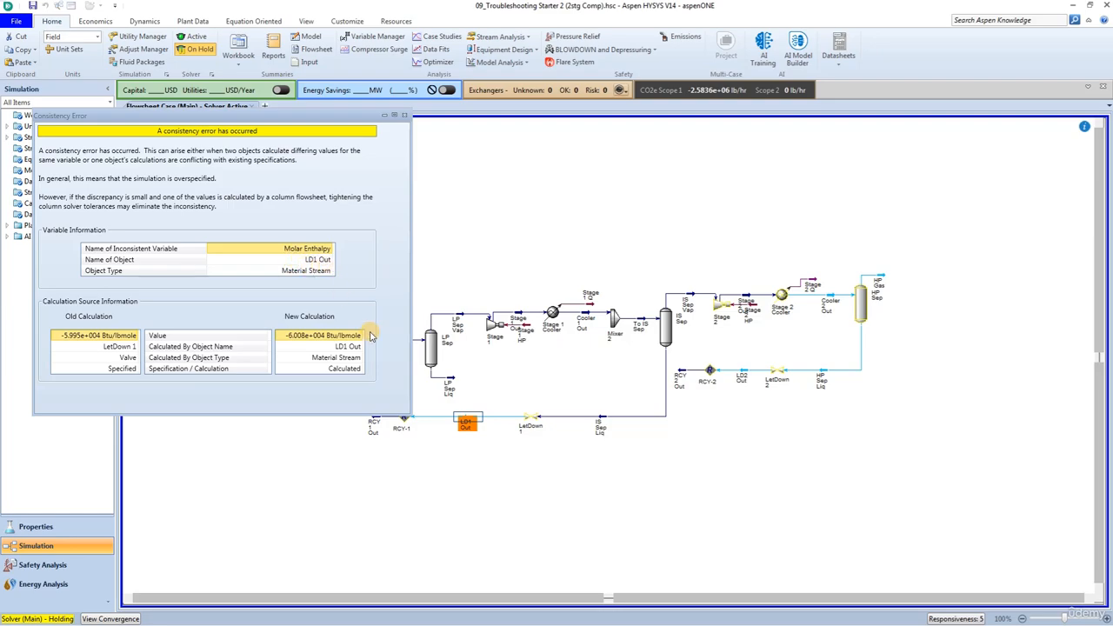
Clear the temperature specification of stream LD1 Out and reactivate the solver
double_click(465, 426)
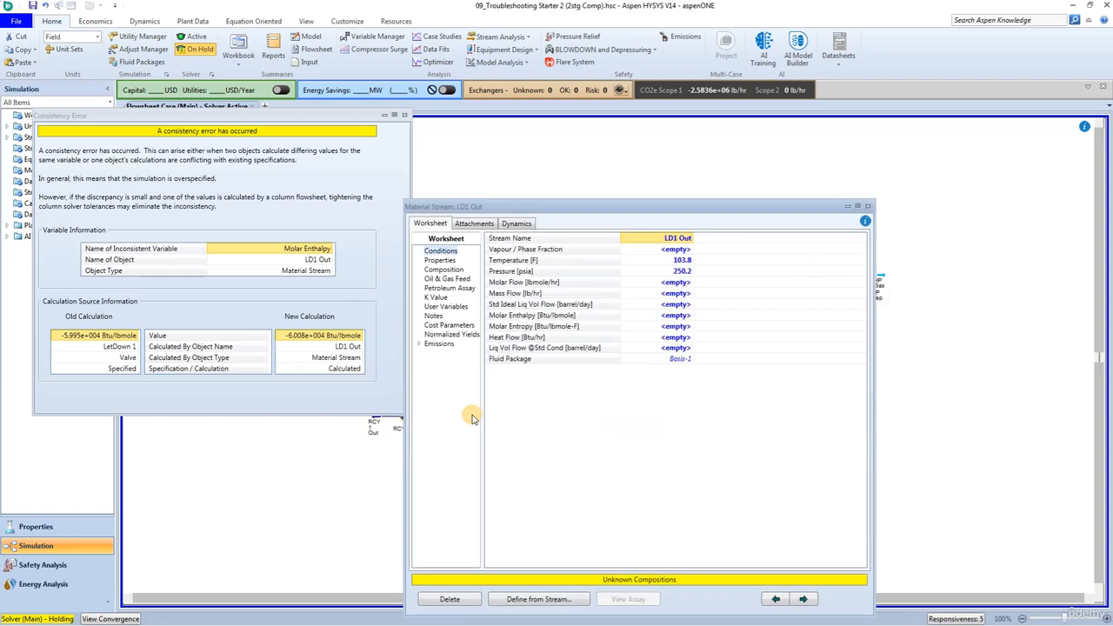
click(679, 261)
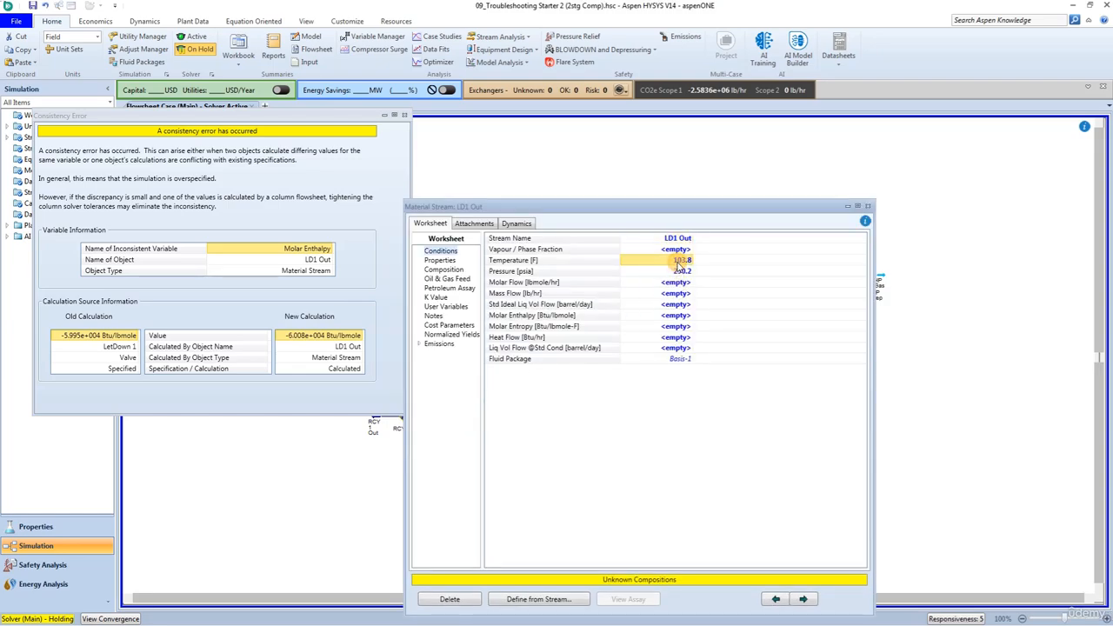
key(Delete)
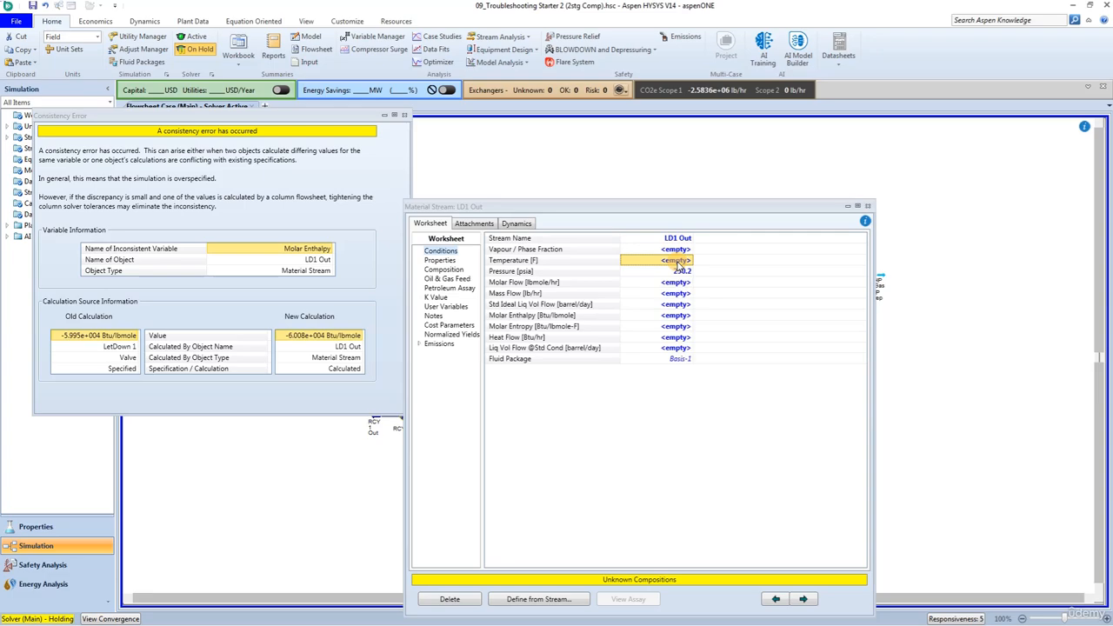
click(868, 206)
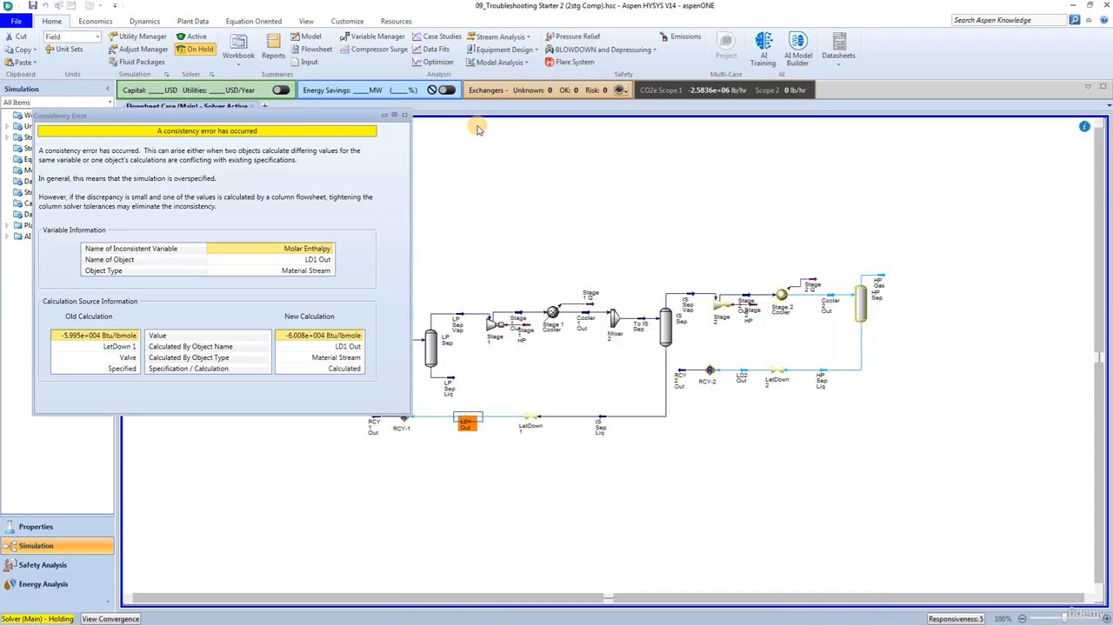
click(407, 118)
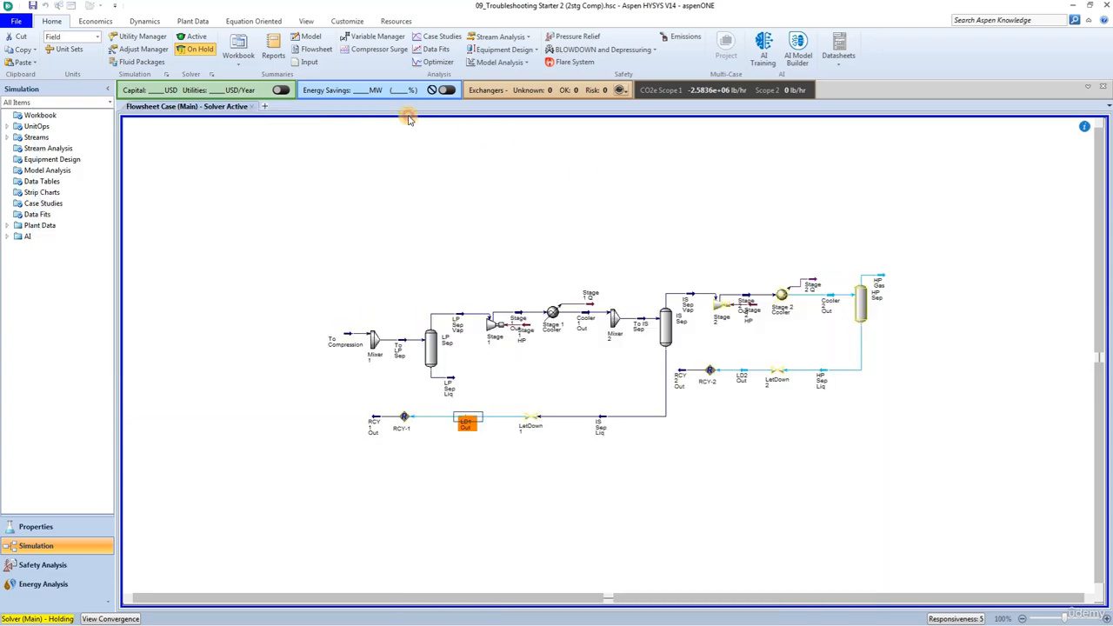
click(193, 37)
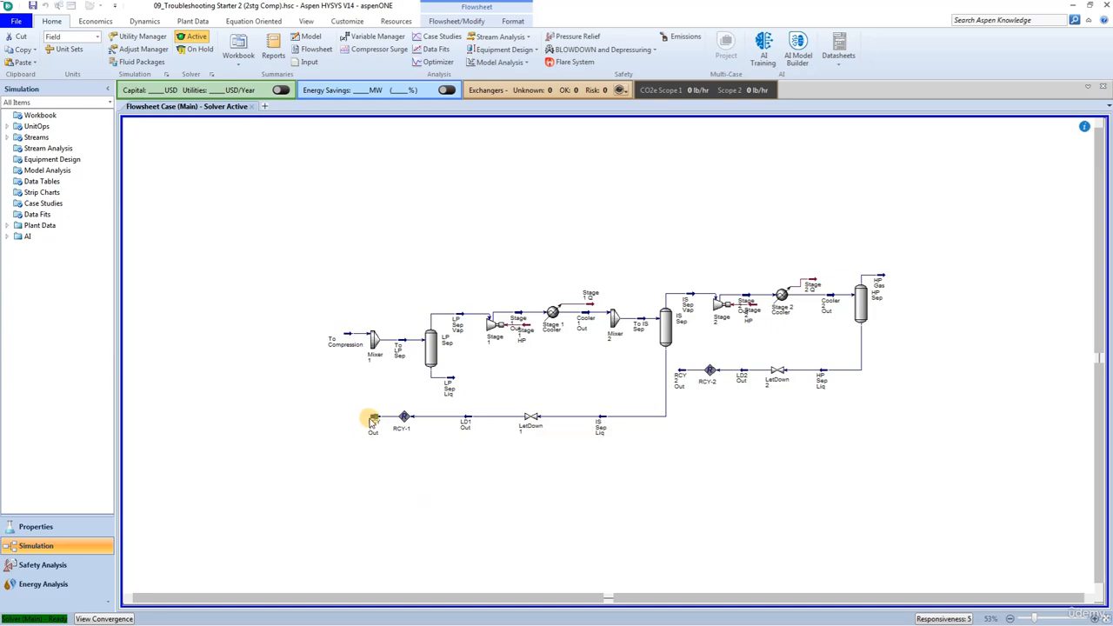
Reconnect the recycle outlet streams, RCY 1 Out to Mixer 1 and RCY 2 Out to Mixer 2
drag(372, 419, 365, 341)
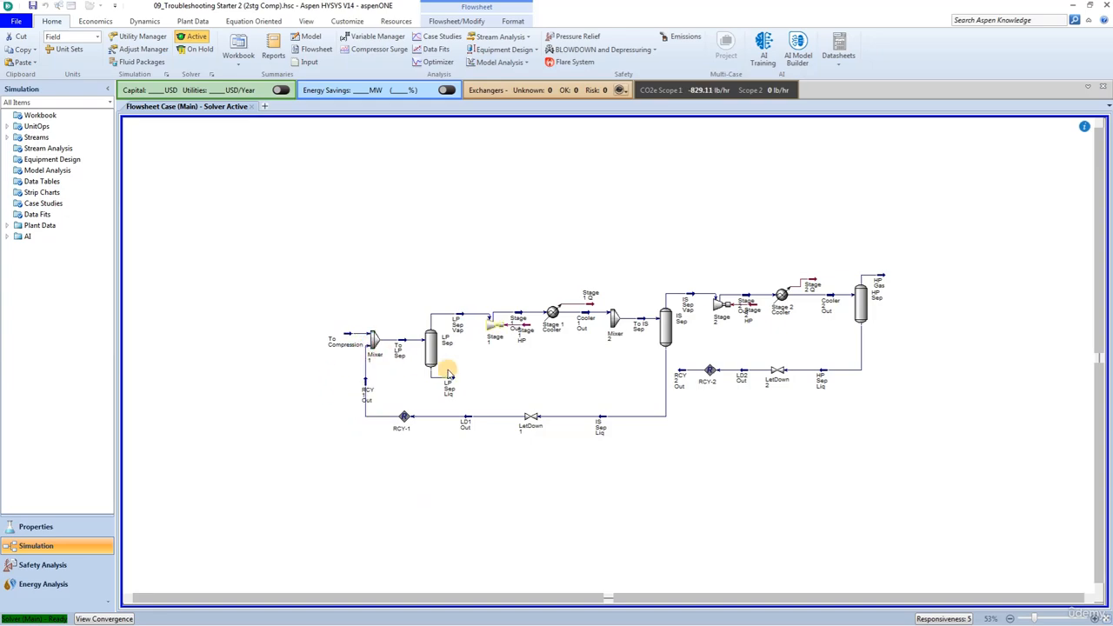
drag(696, 381, 610, 320)
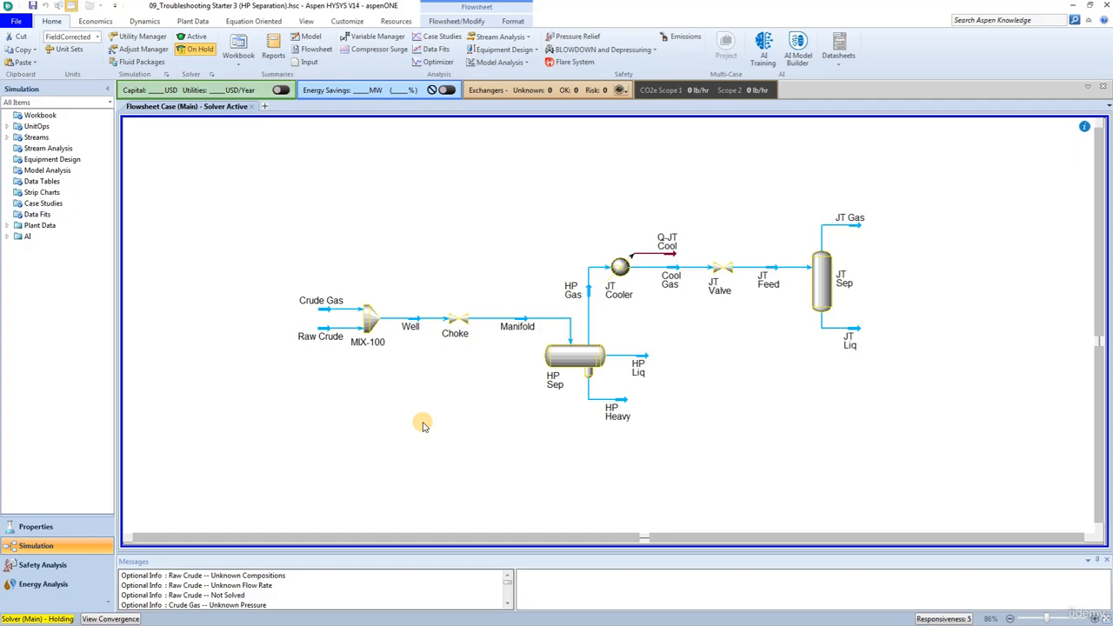
Attach the existing petroleum assay Assay - 1 to stream Raw Crude and activate the solver
click(328, 330)
double_click(328, 330)
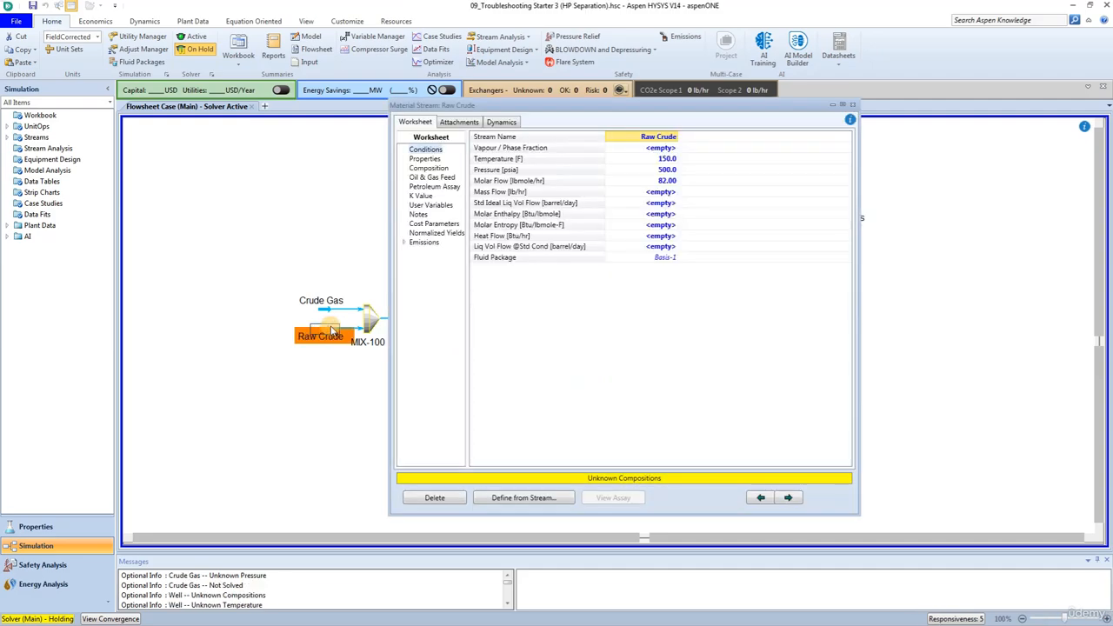
click(447, 187)
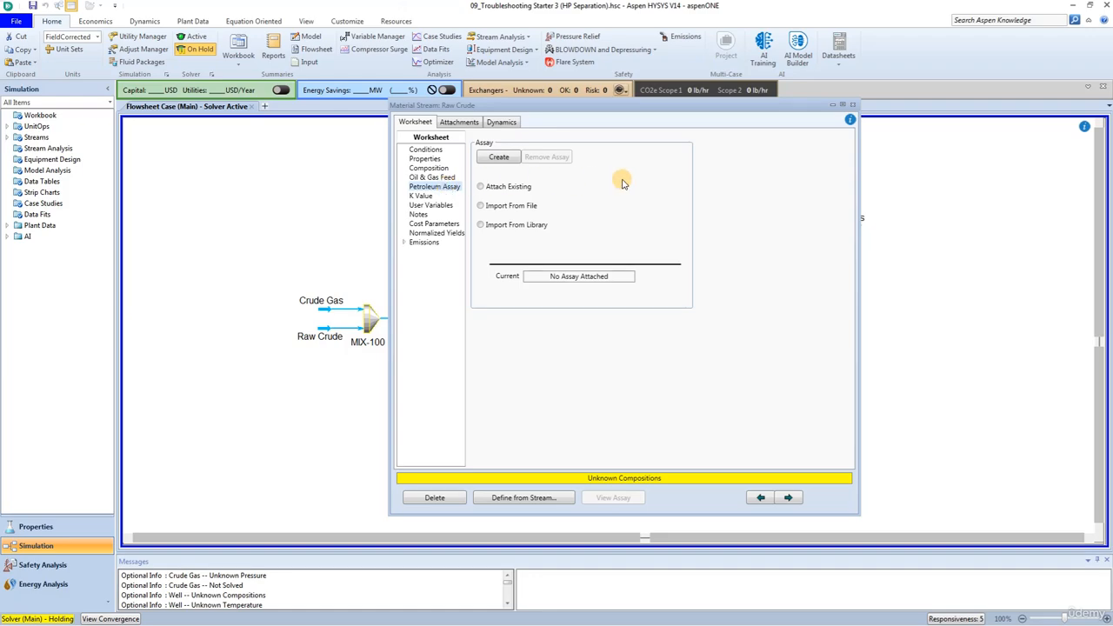
click(501, 187)
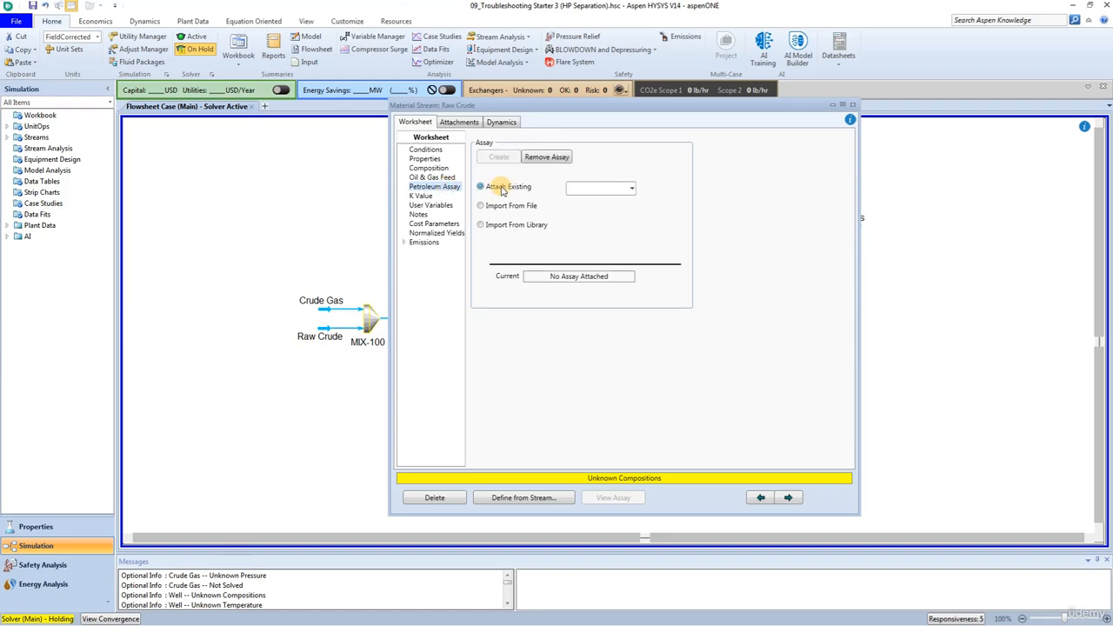
click(631, 190)
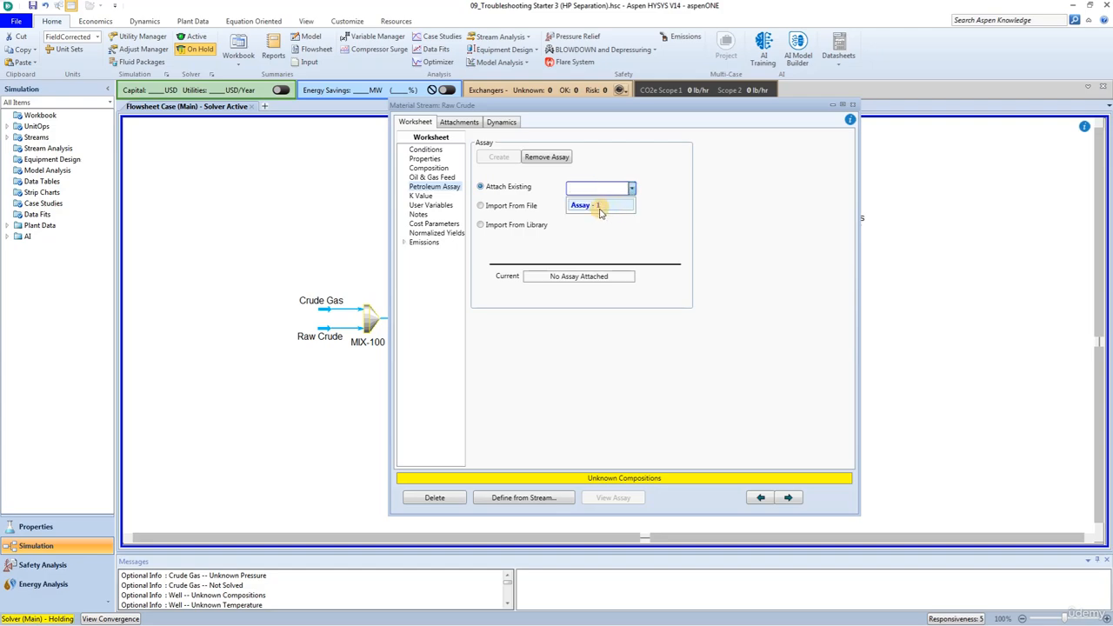
click(597, 207)
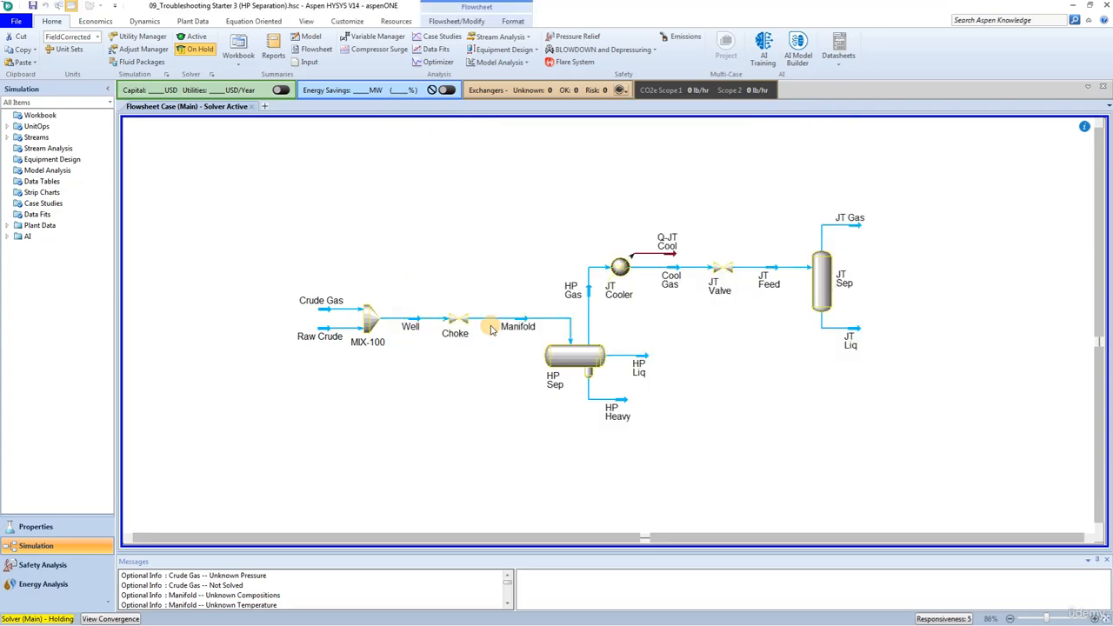
click(852, 105)
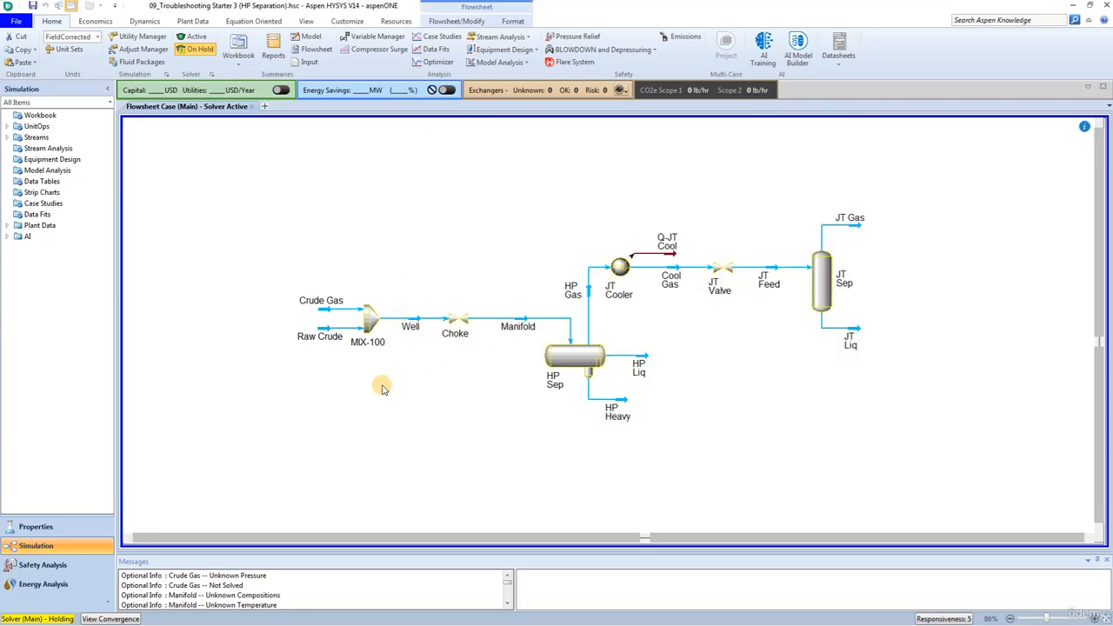
click(190, 40)
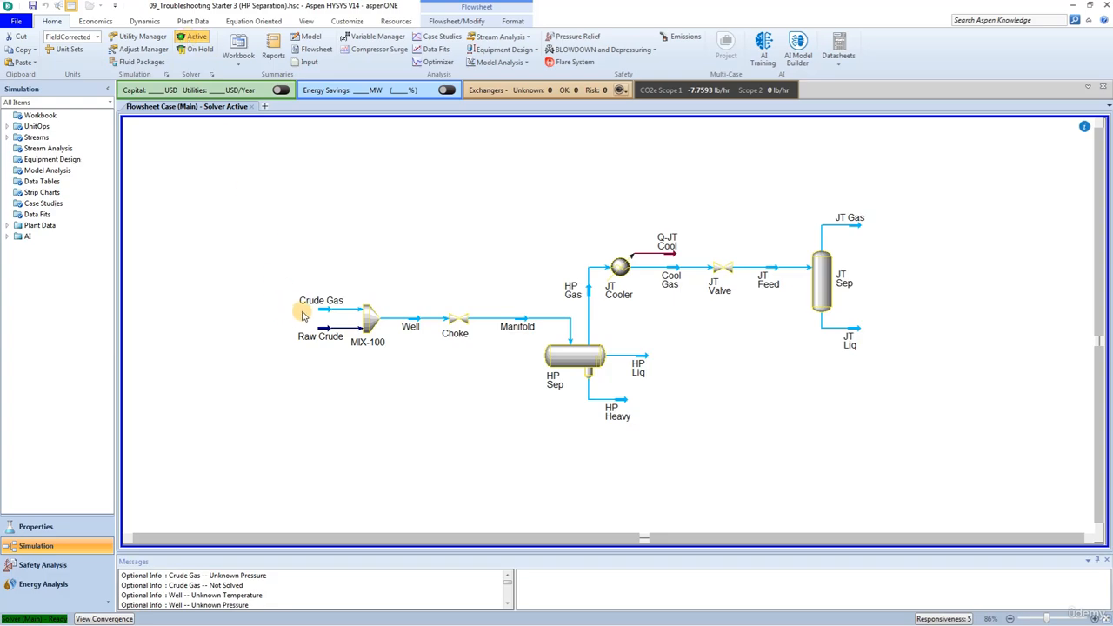
Set the automatic pressure assignment of mixer MIX-100 to Equalize All
double_click(369, 322)
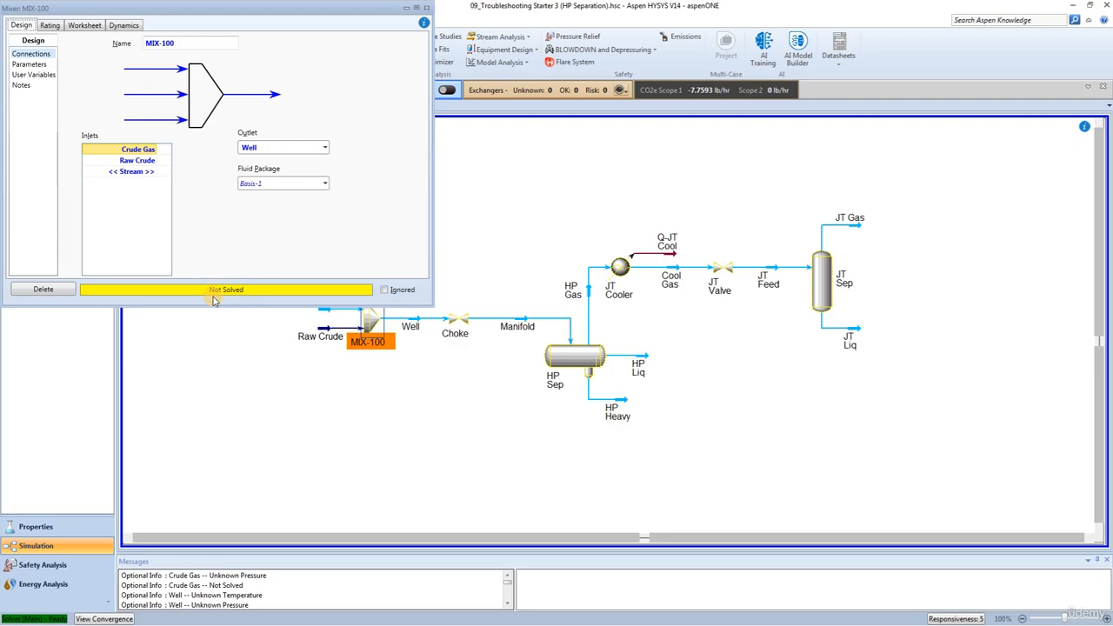
click(31, 65)
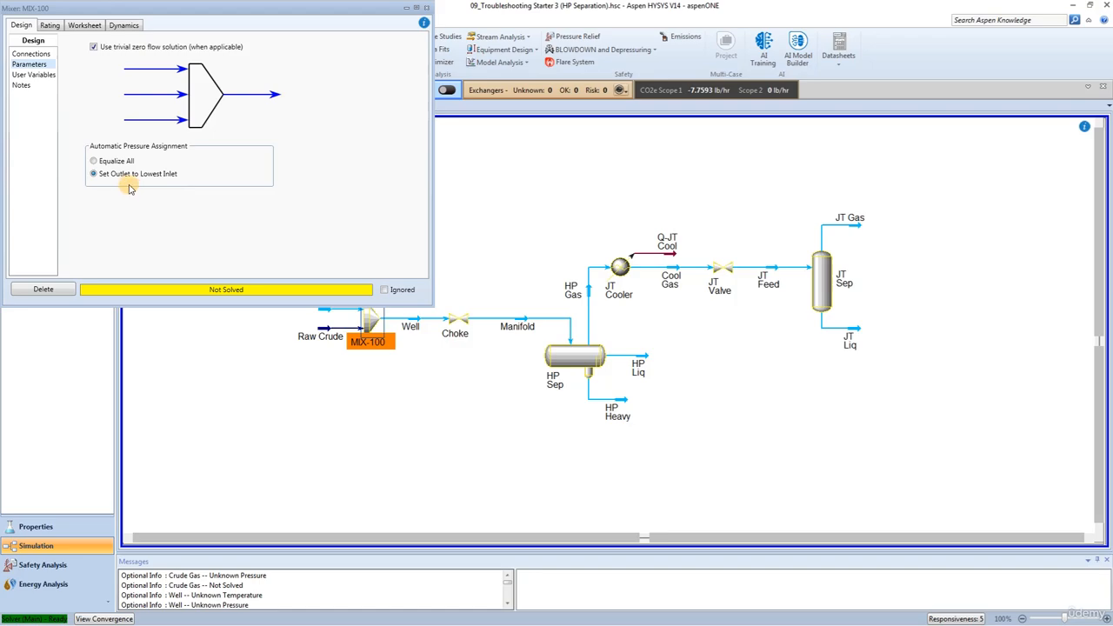
click(95, 162)
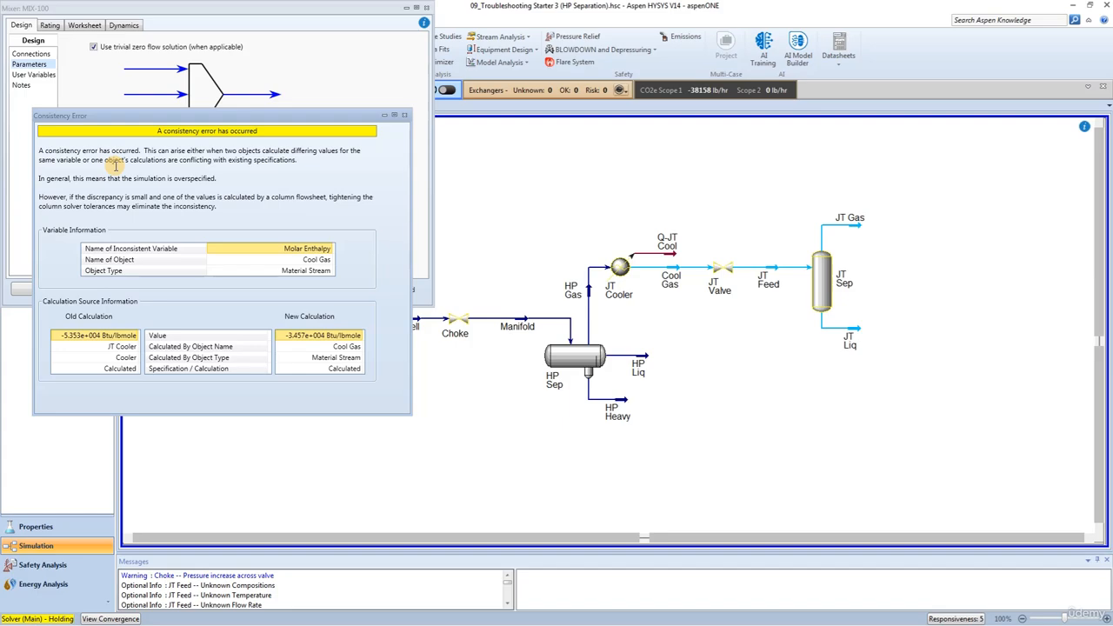
Check the specifications of streams Q-JT Cool and Cool Gas, and clear the heat flow of Q-JT Cool
click(669, 251)
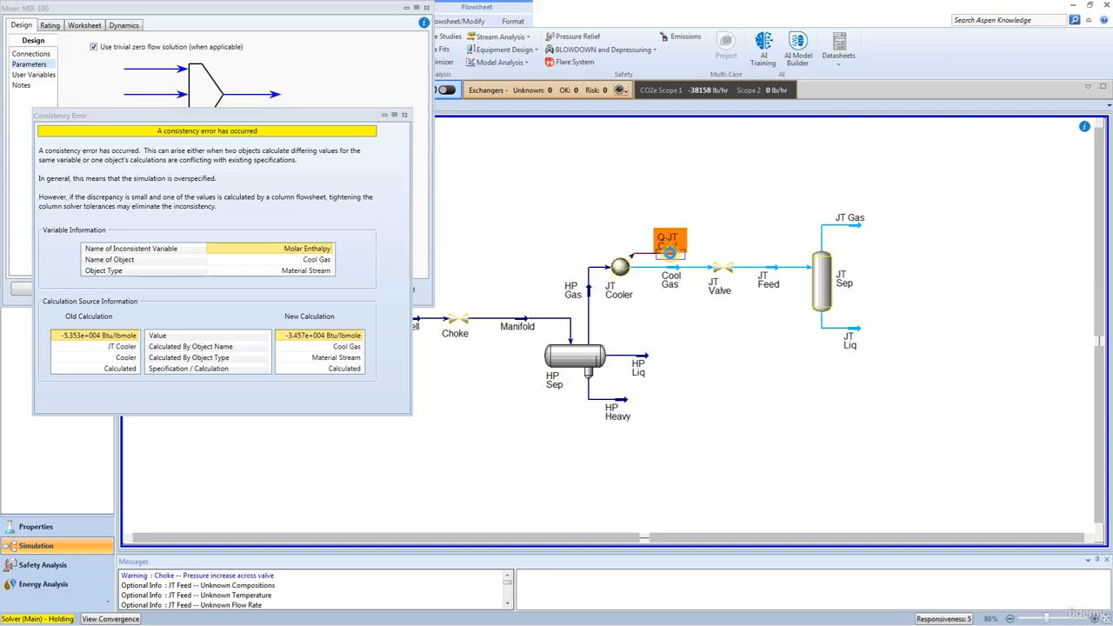
double_click(669, 251)
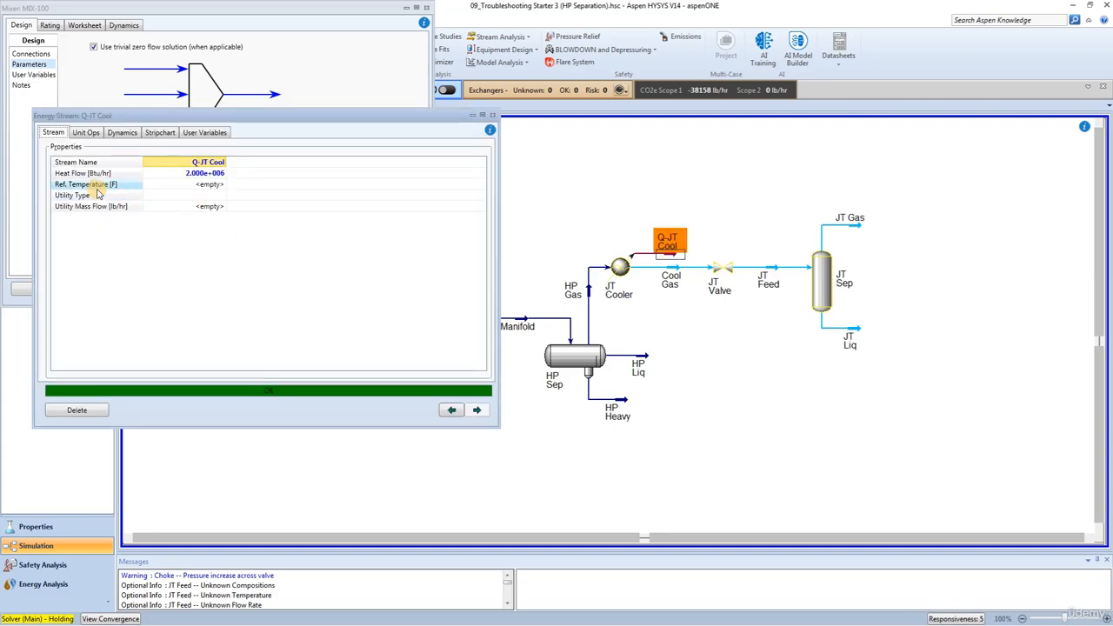
double_click(670, 288)
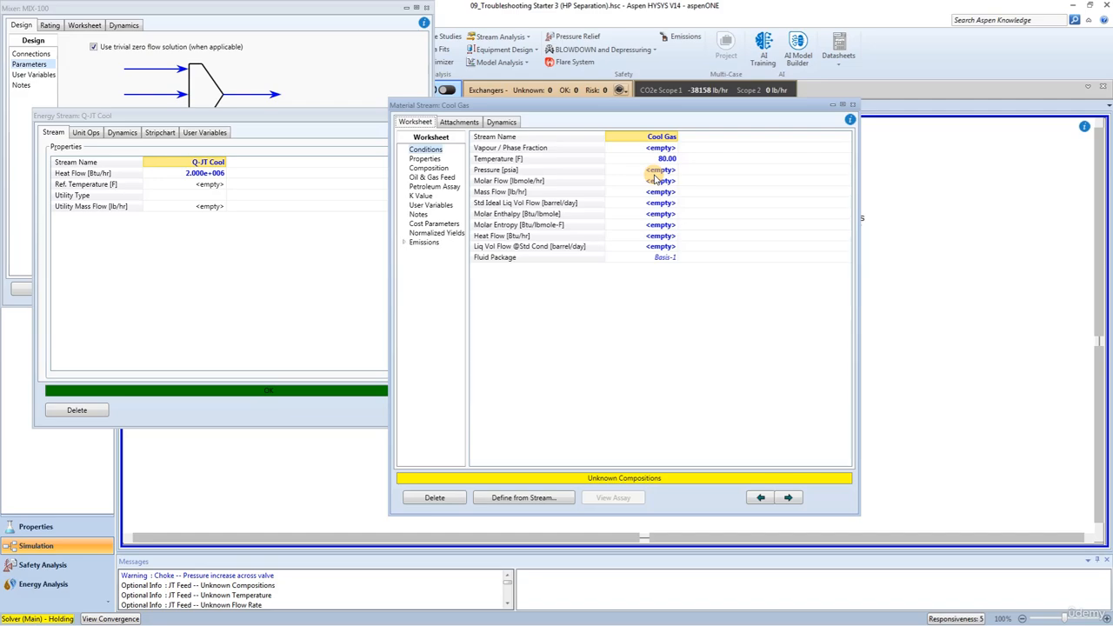
click(852, 104)
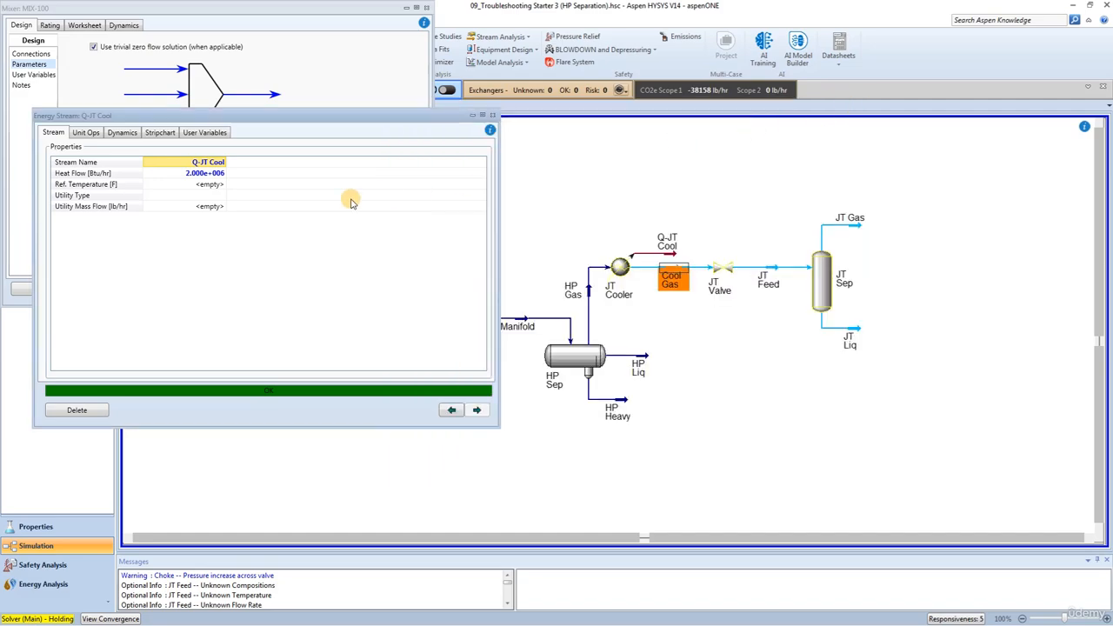
click(201, 174)
click(199, 174)
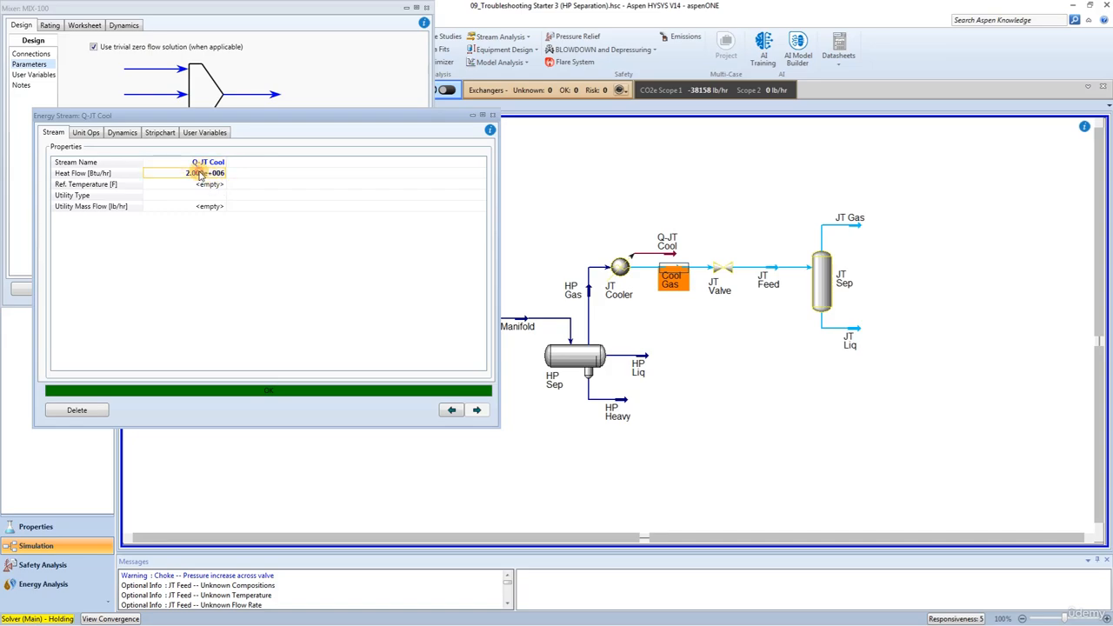
key(Delete)
key(Return)
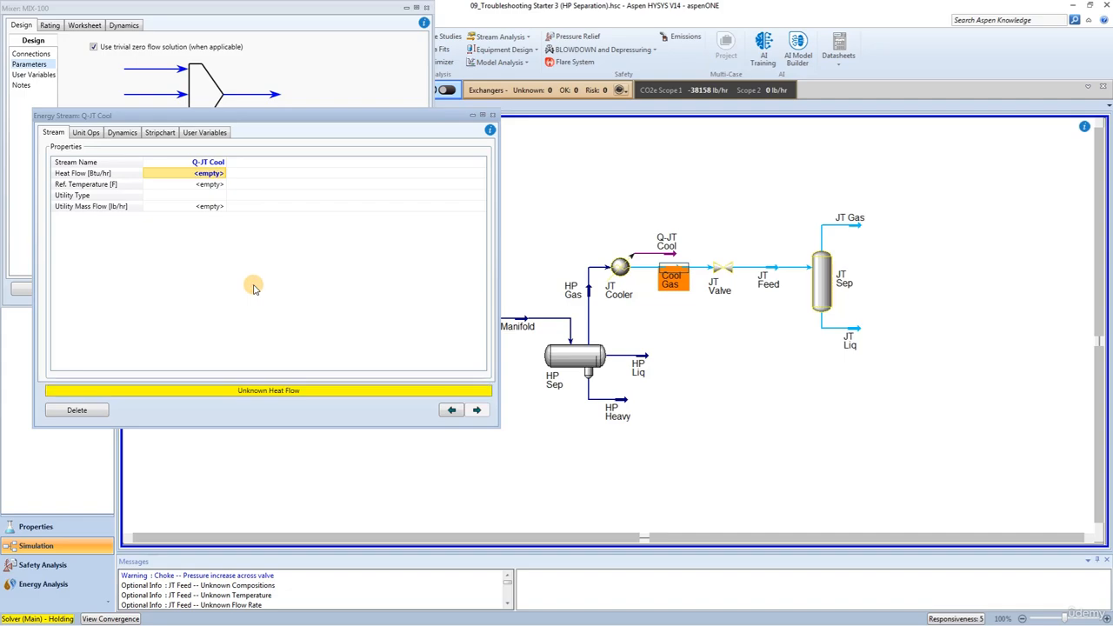
Close the energy stream, consistency error and mixer windows, and reactivate the solver
click(493, 114)
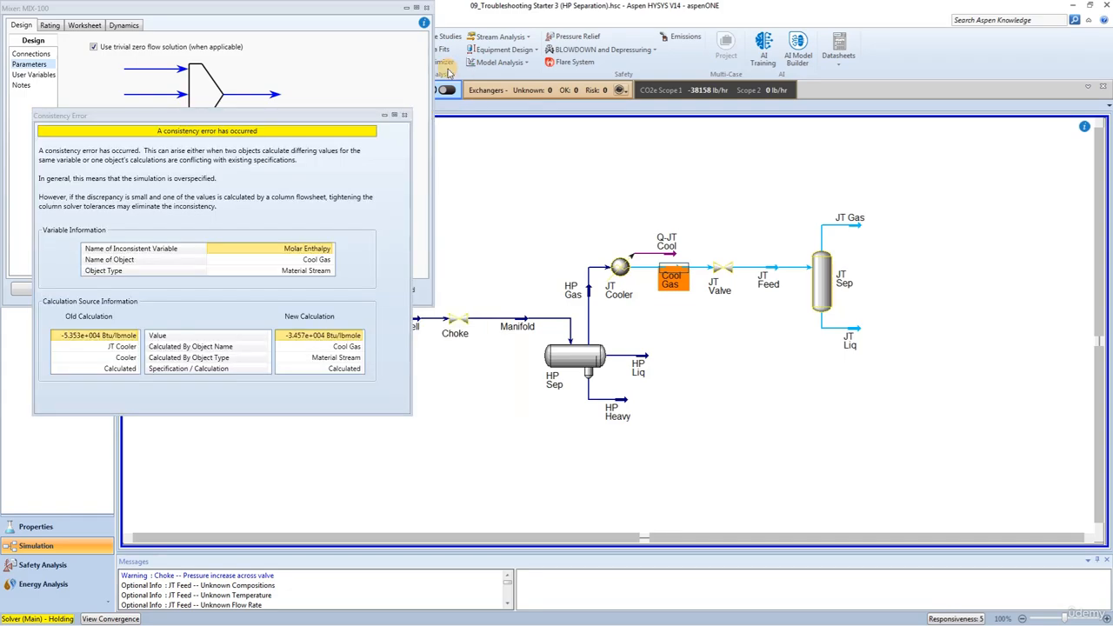
click(405, 116)
click(427, 7)
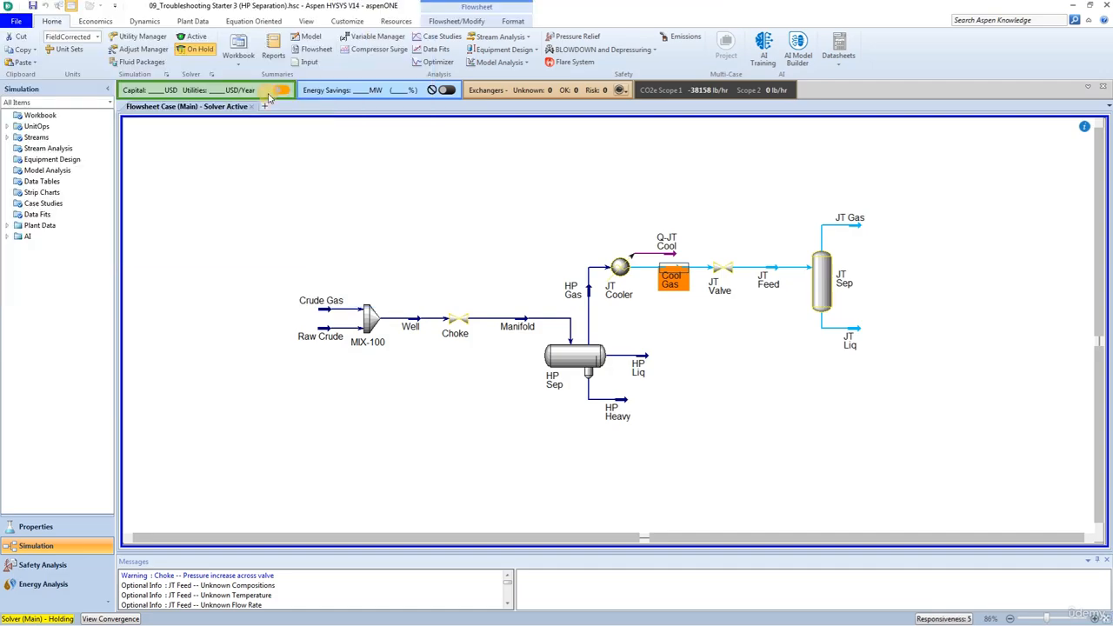
click(194, 36)
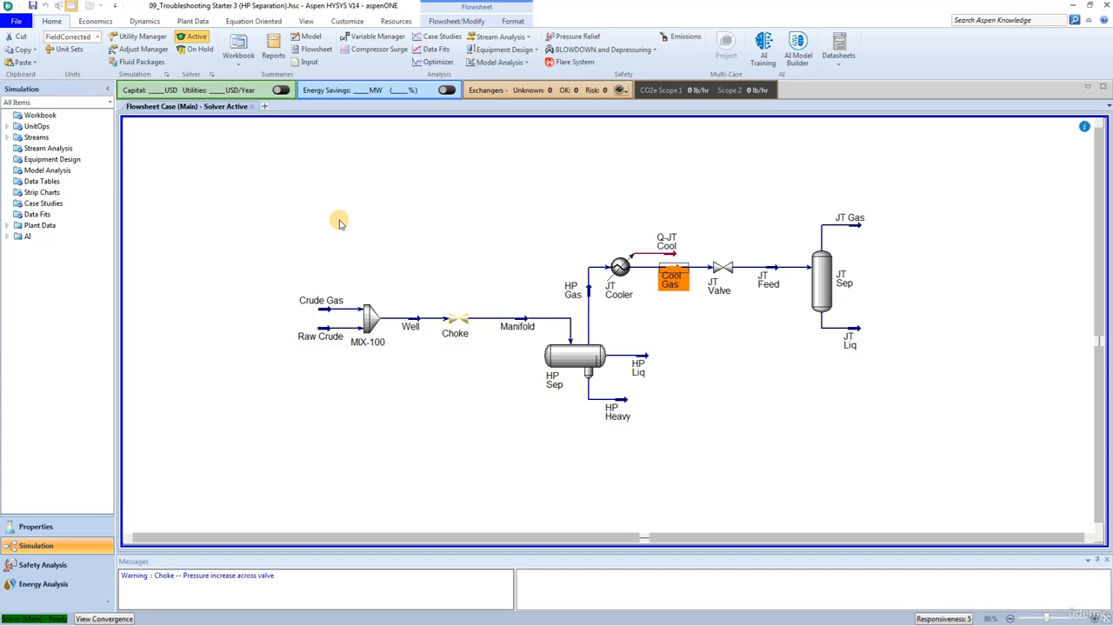
Check the status of the Choke valve and set the inlet delta P of separator HP Sep to 0 psi
double_click(454, 322)
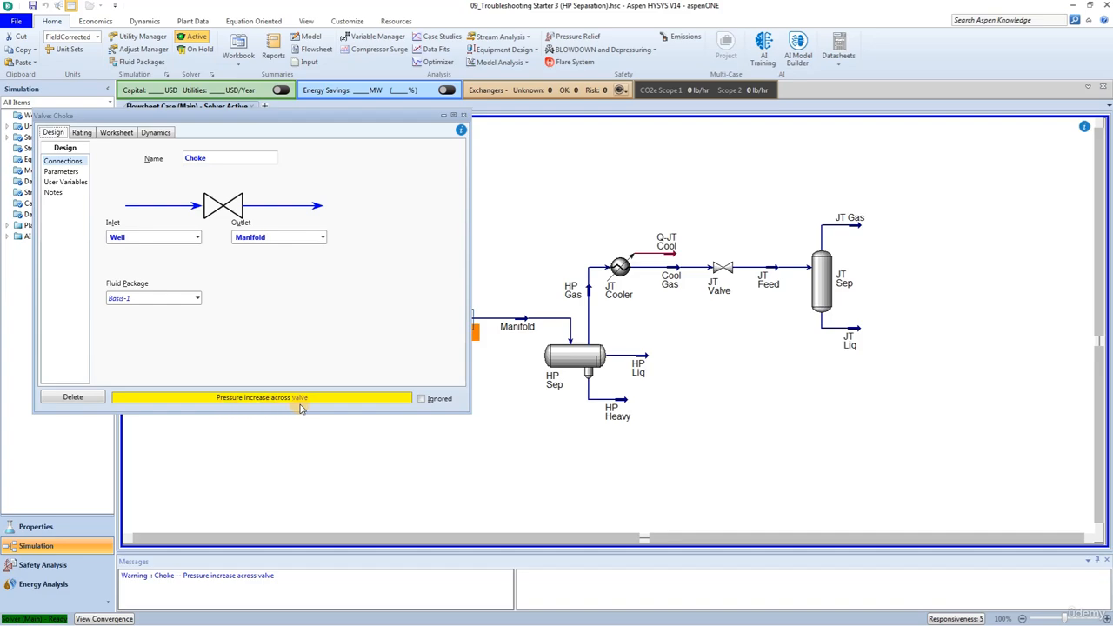
click(465, 116)
double_click(574, 357)
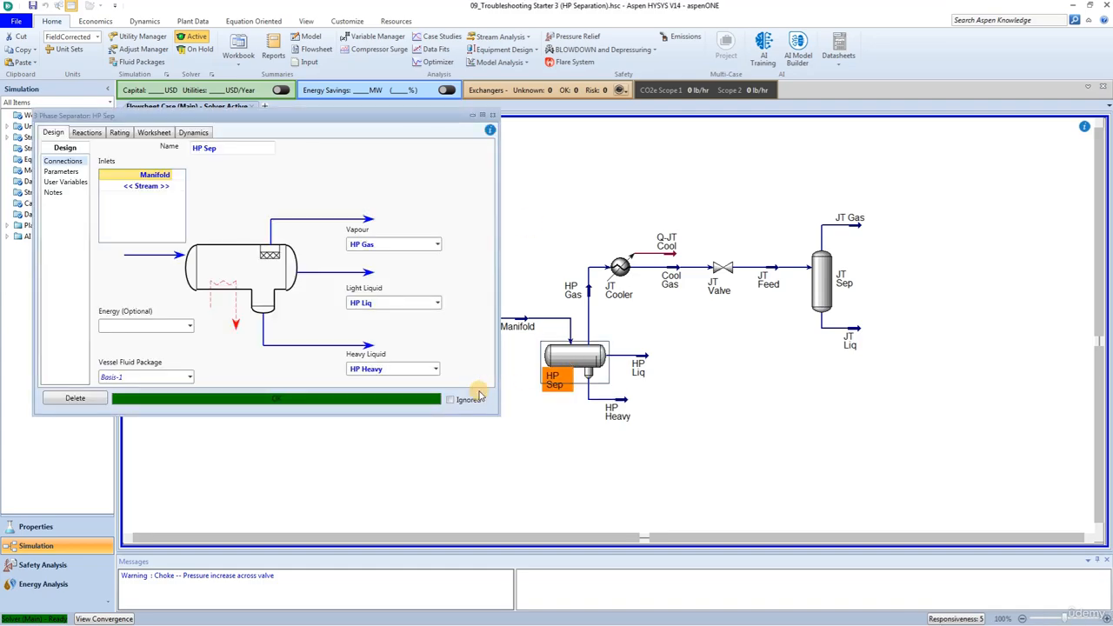
click(61, 172)
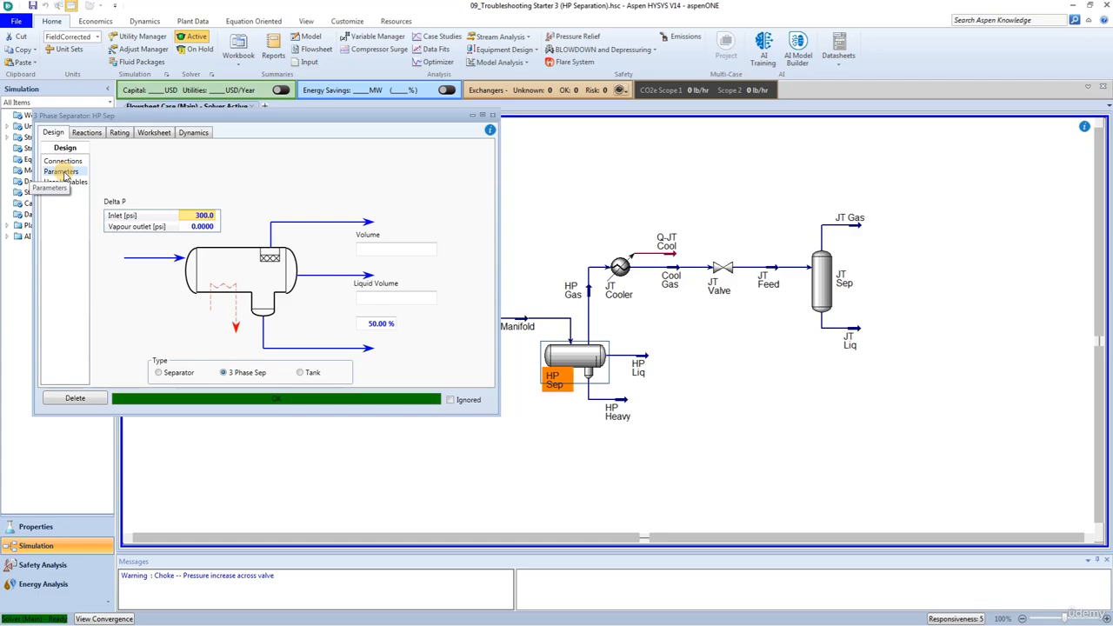
click(201, 217)
text(0)
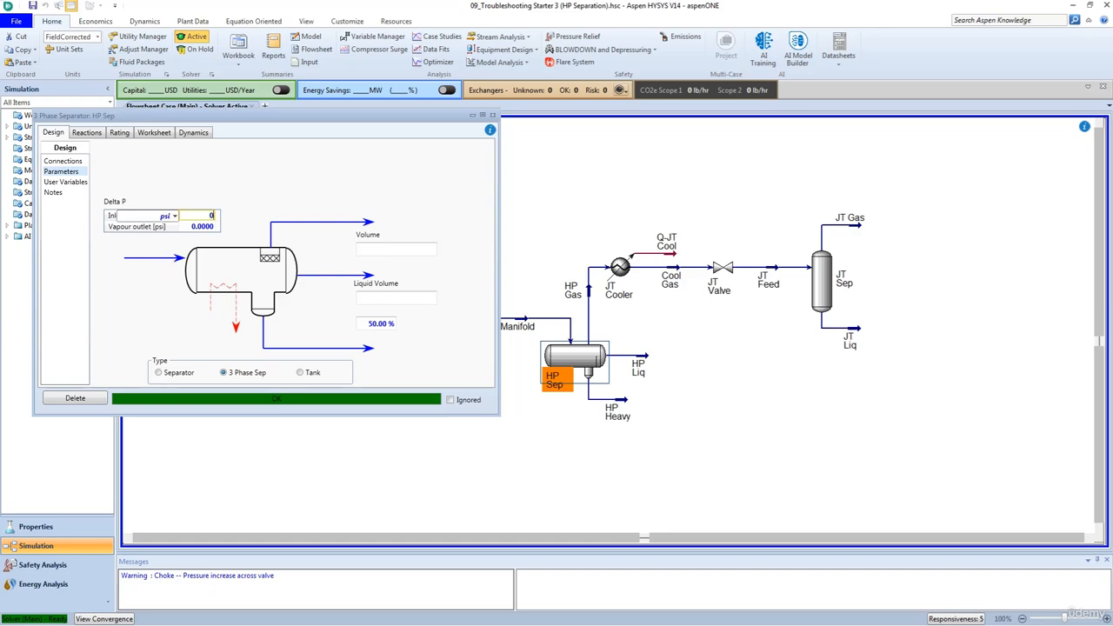
key(Return)
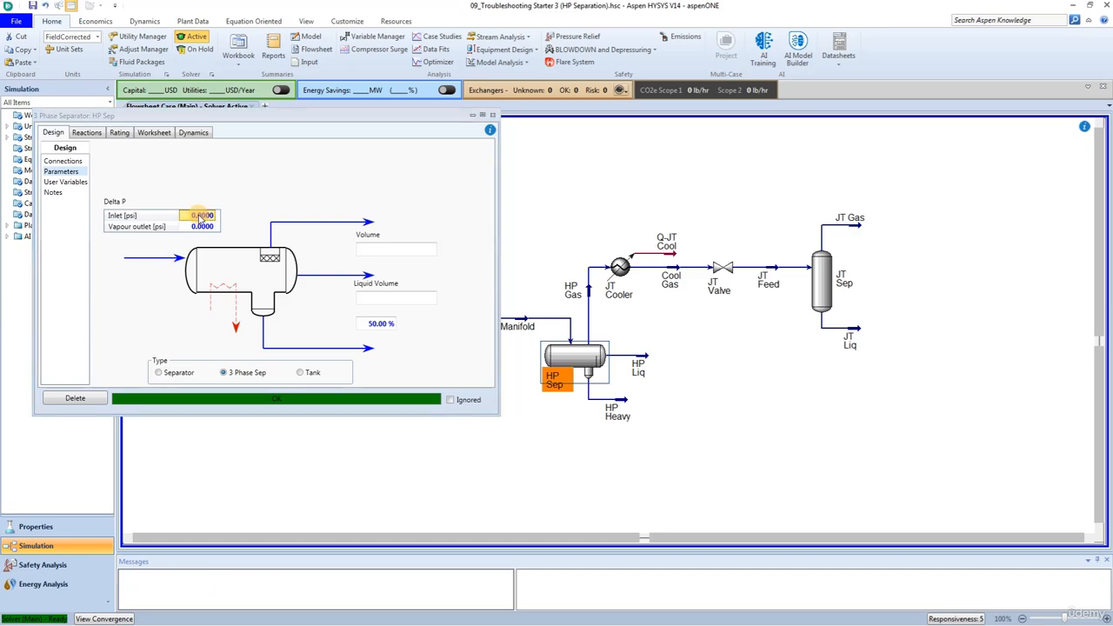
click(493, 115)
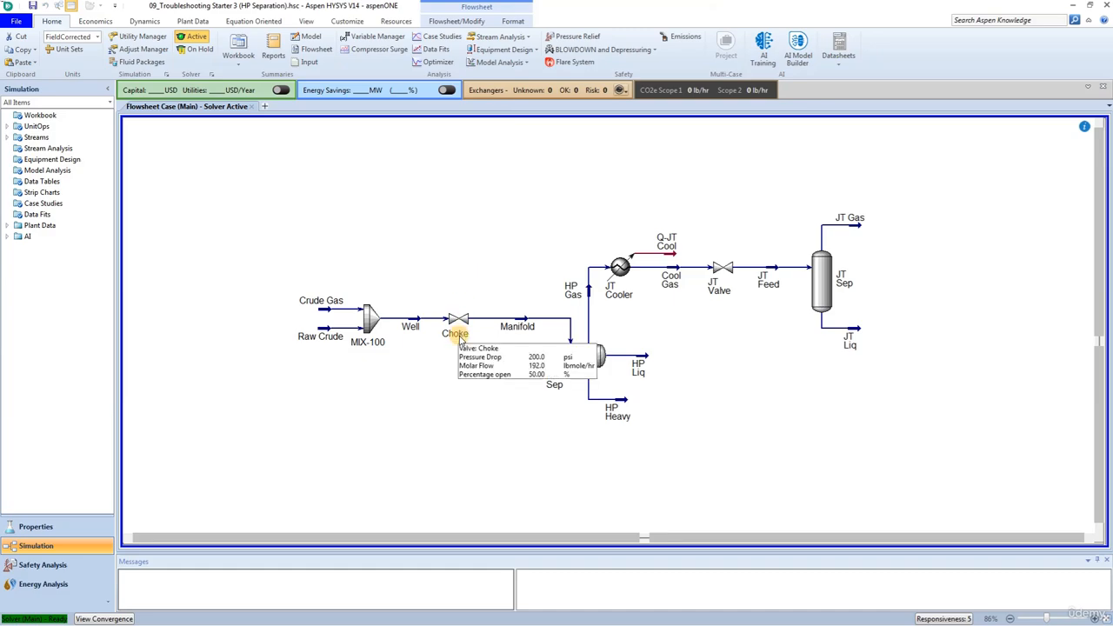
mouse_move(461, 344)
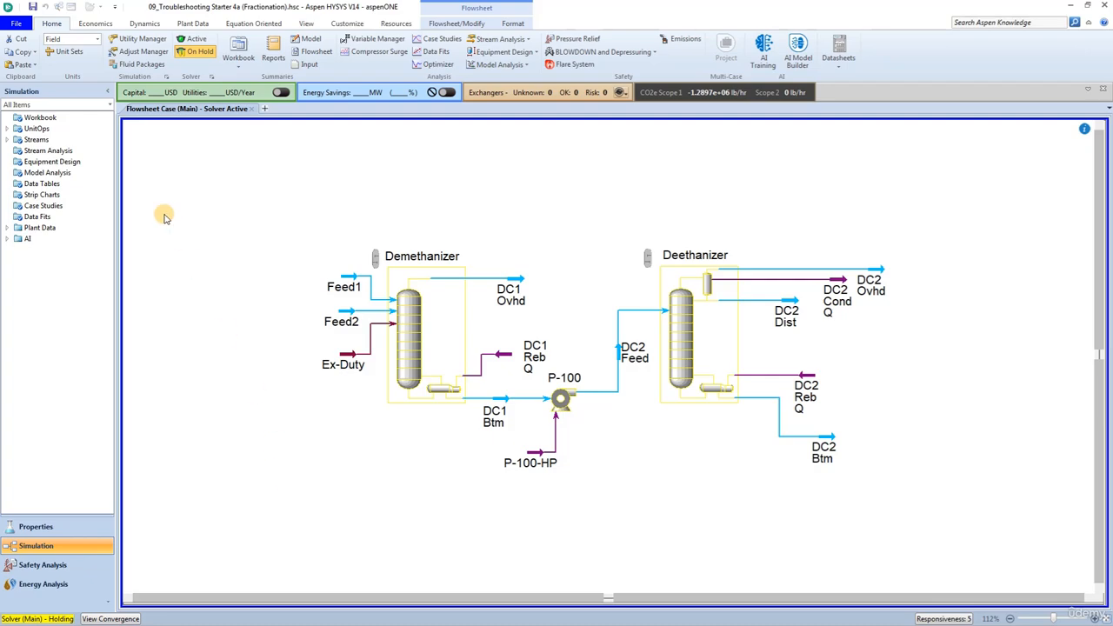
Activate the solver in the fractionation case and make the Comp Fraction specification of the Demethanizer column active
click(193, 40)
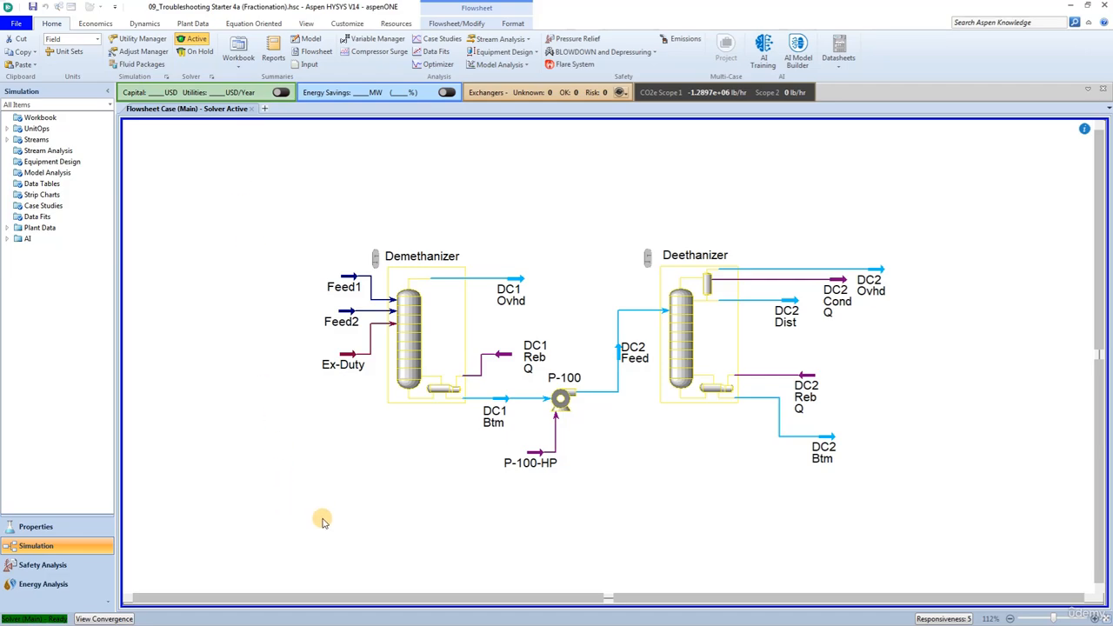
click(403, 351)
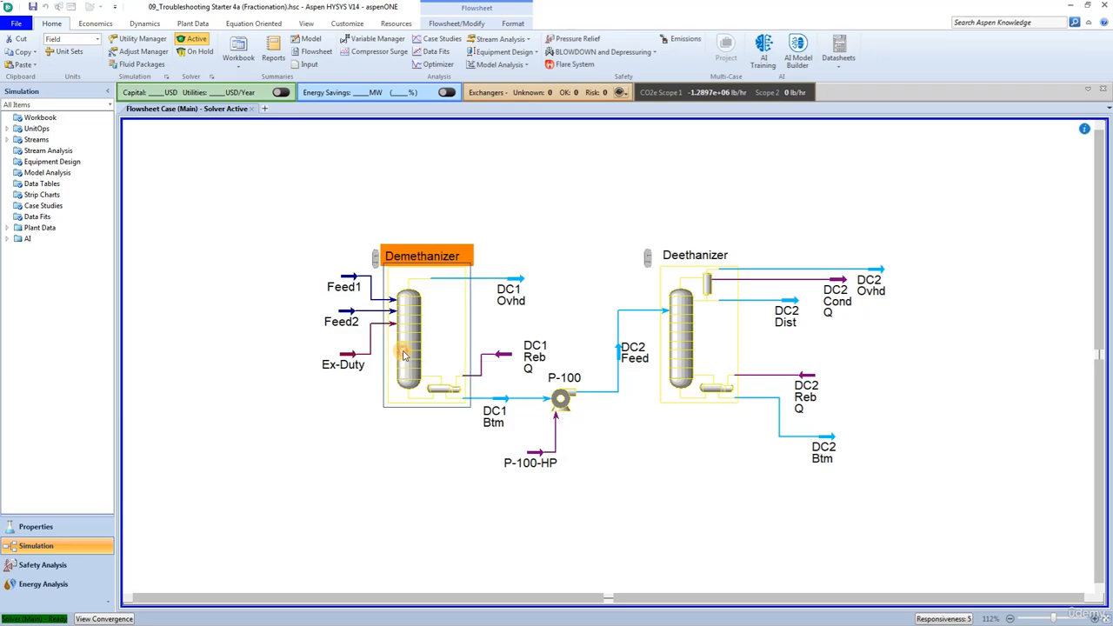
double_click(403, 355)
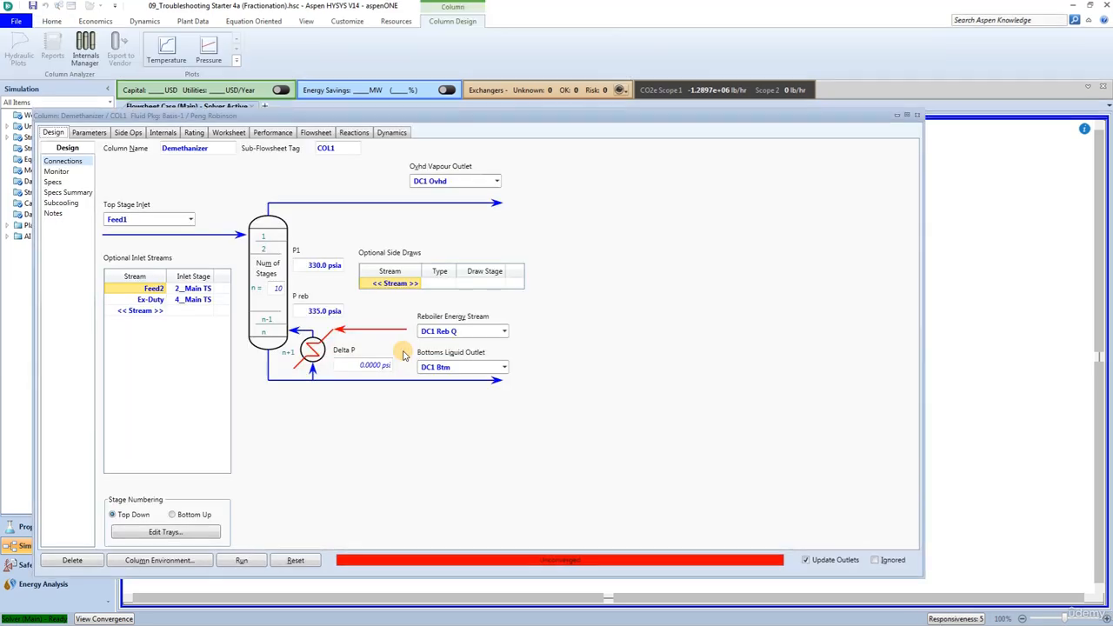
click(59, 173)
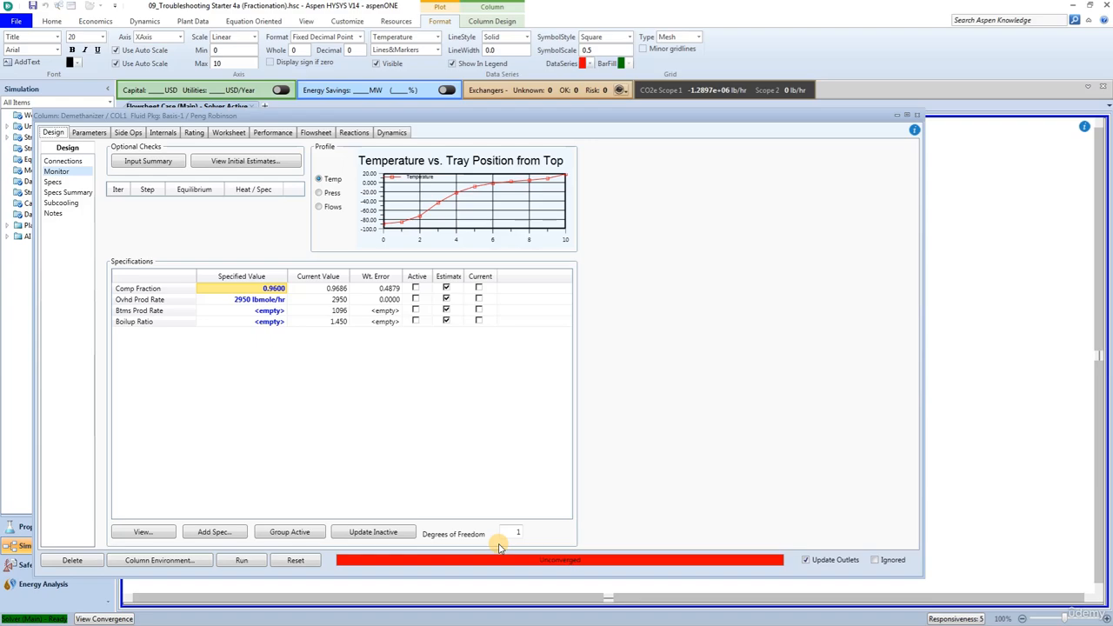
click(416, 288)
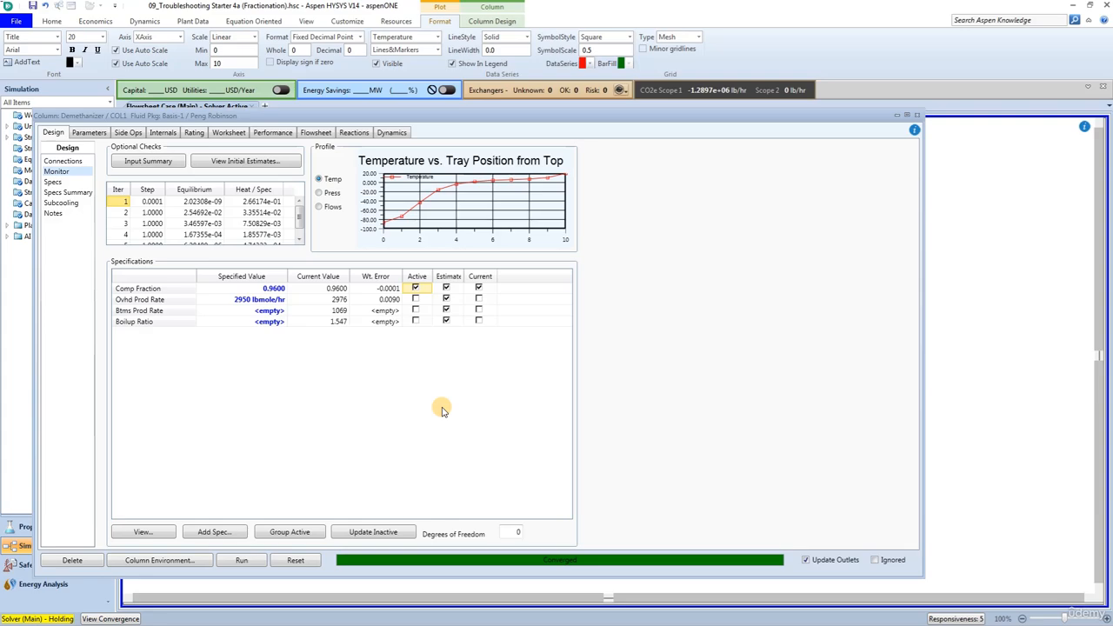
click(917, 115)
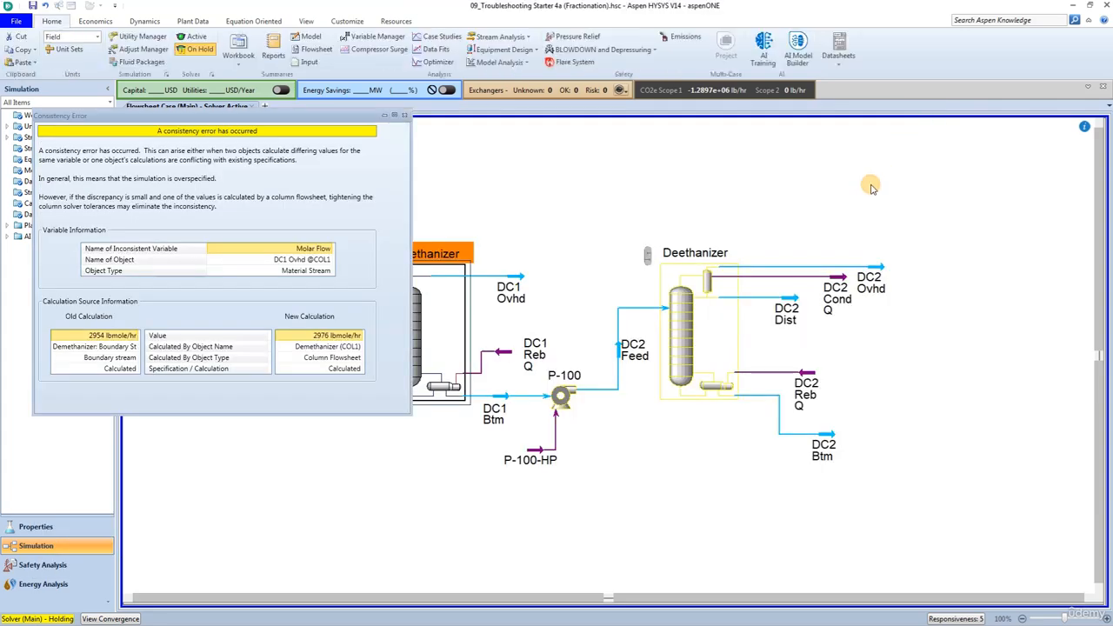
click(449, 470)
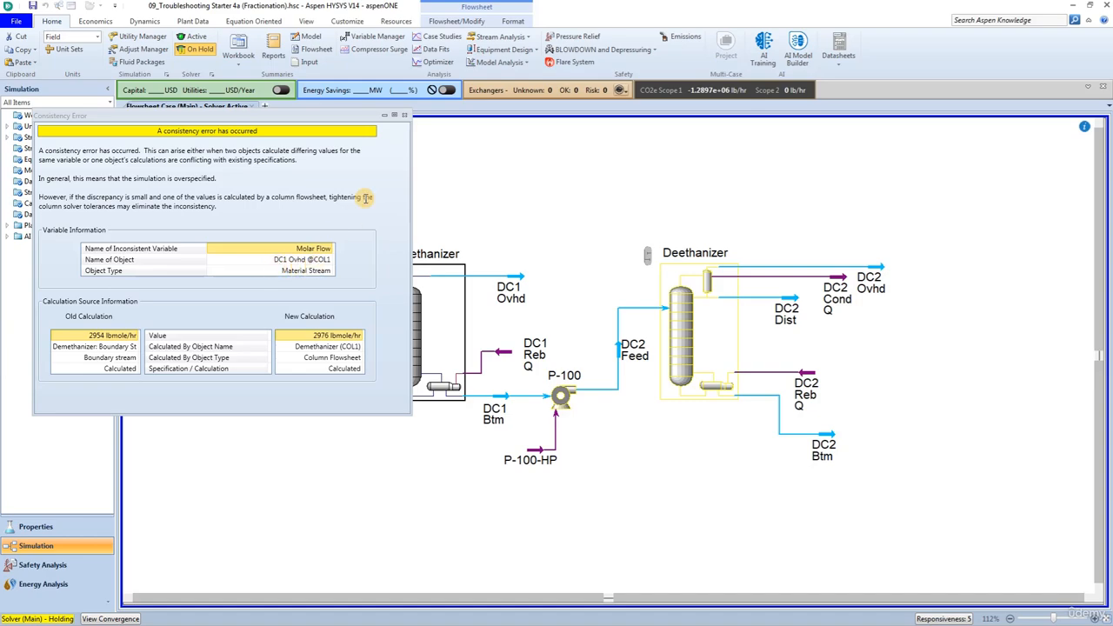
Dismiss the consistency error, clear the molar flow specification of stream DC1 Ovhd, and reactivate the solver
click(405, 115)
click(405, 116)
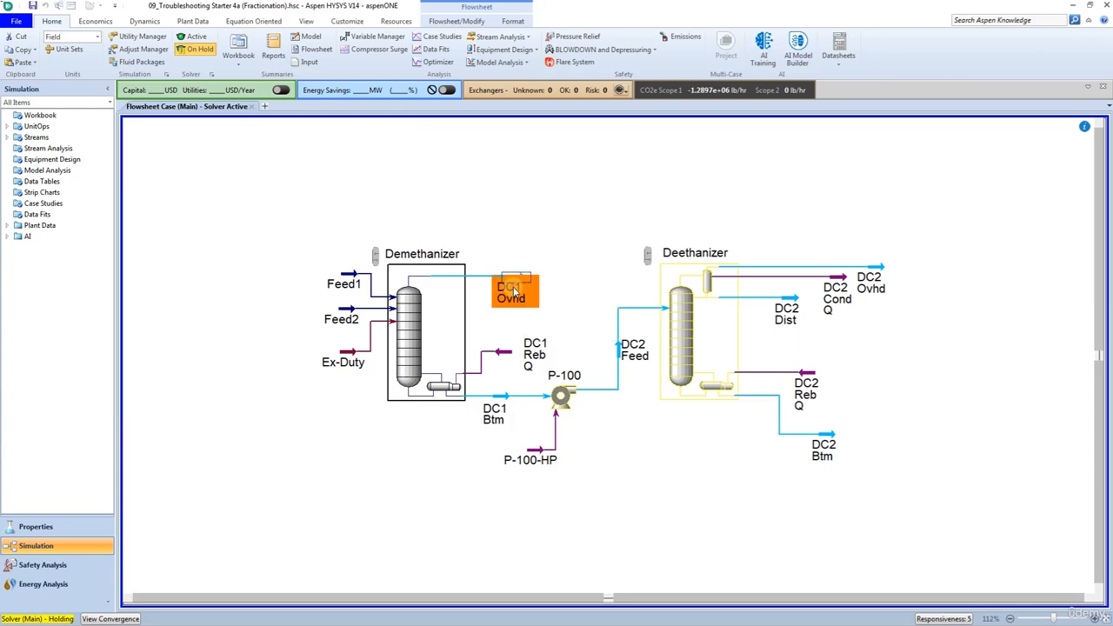
double_click(514, 294)
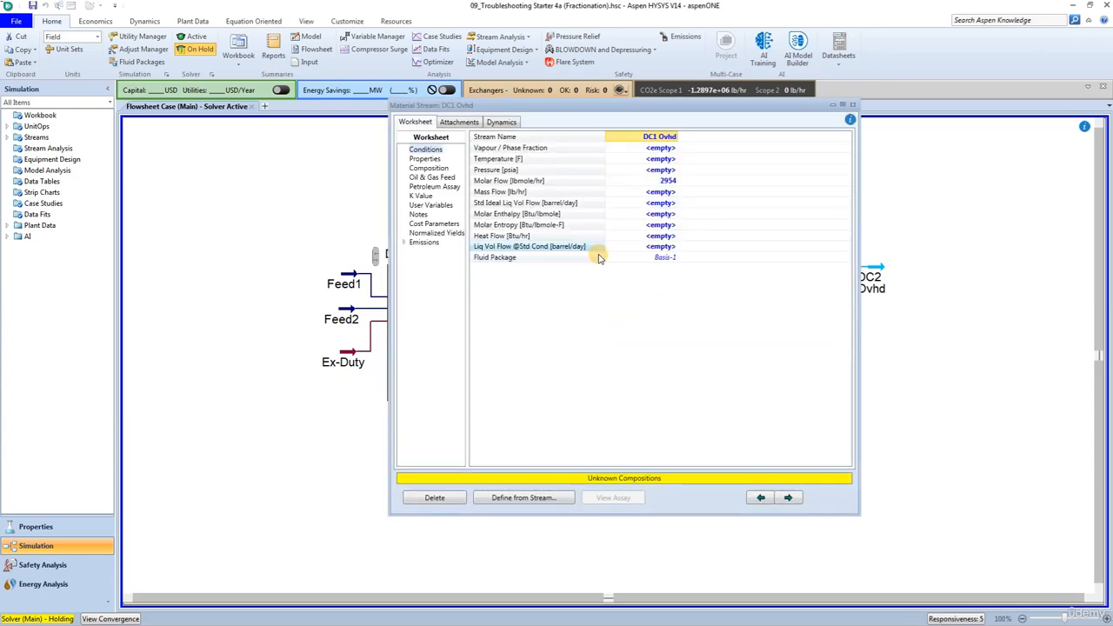
click(646, 181)
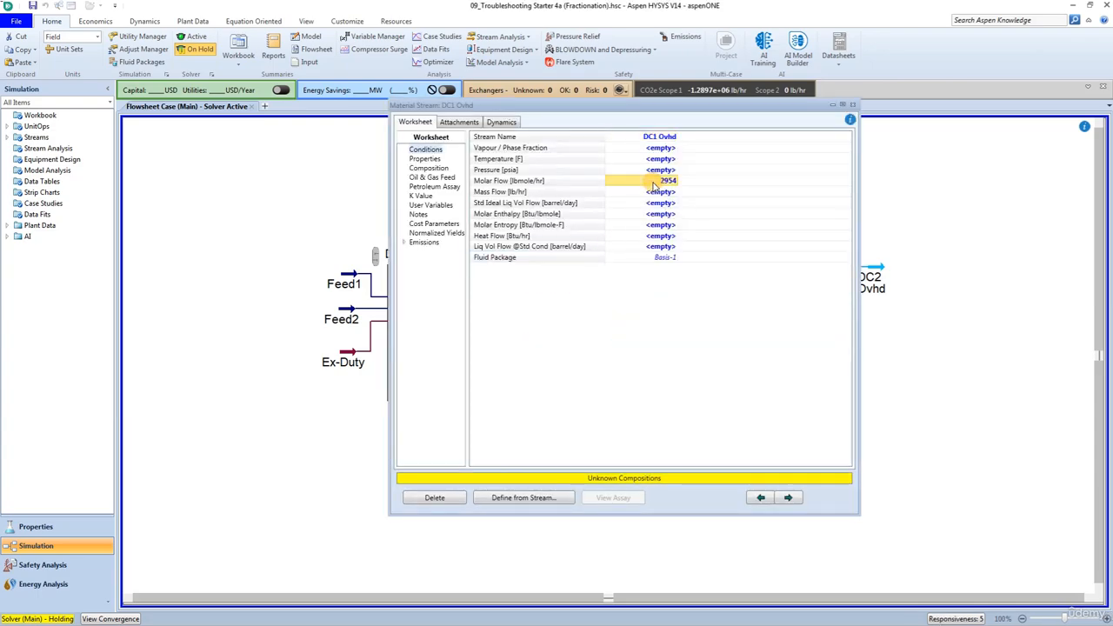
key(Delete)
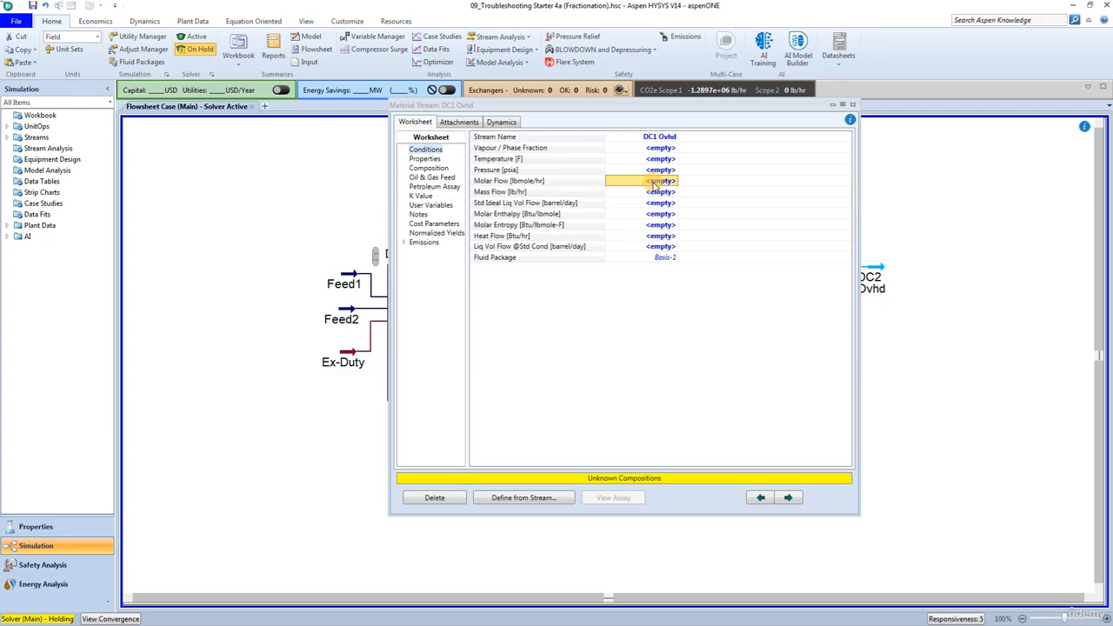
click(852, 106)
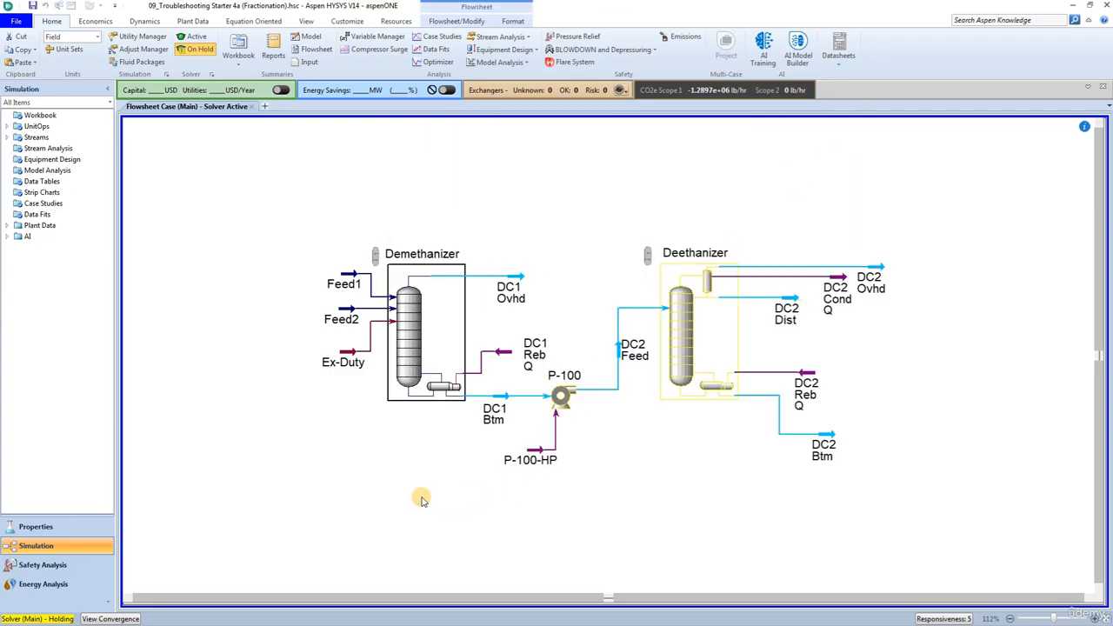
click(195, 39)
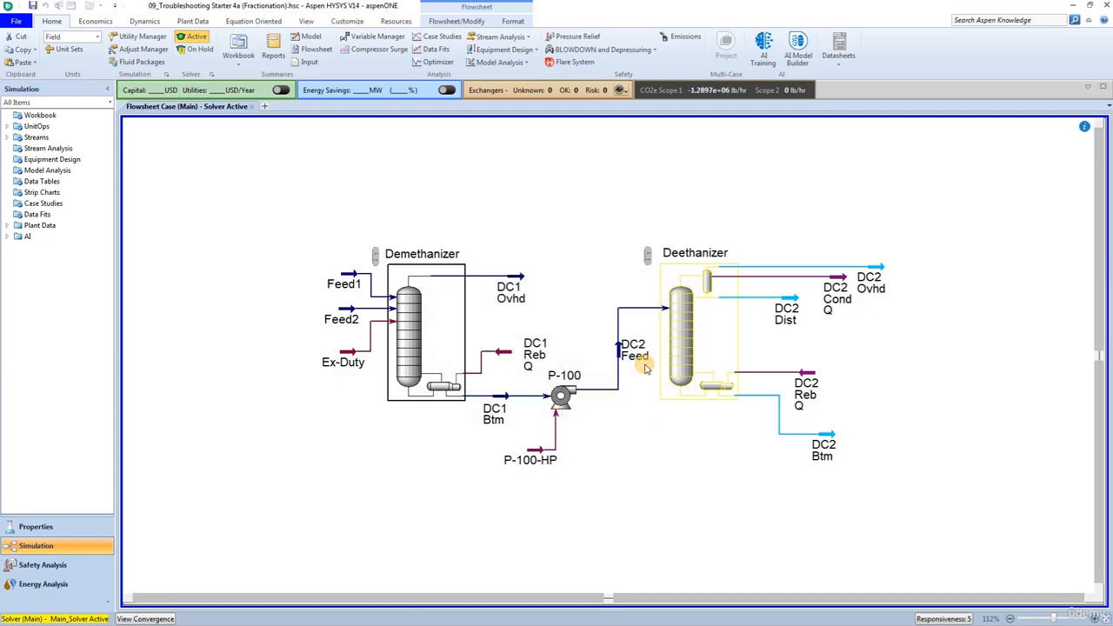
In the Deethanizer column, turn off Vent Rate as an active specification and estimate, and make Comp Ratio active instead
click(648, 366)
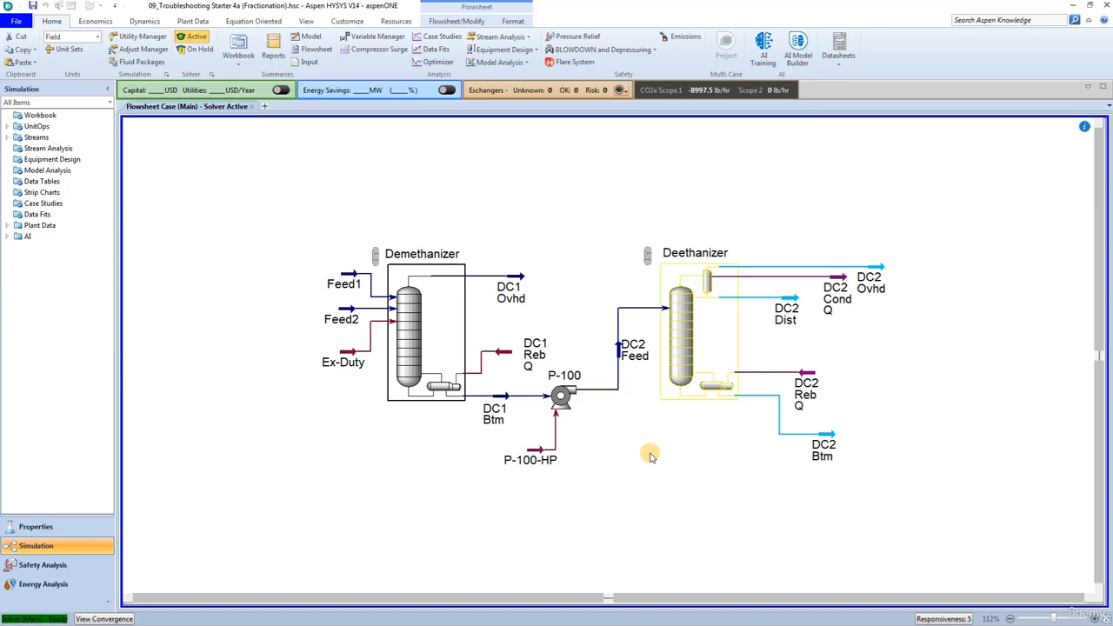
click(686, 372)
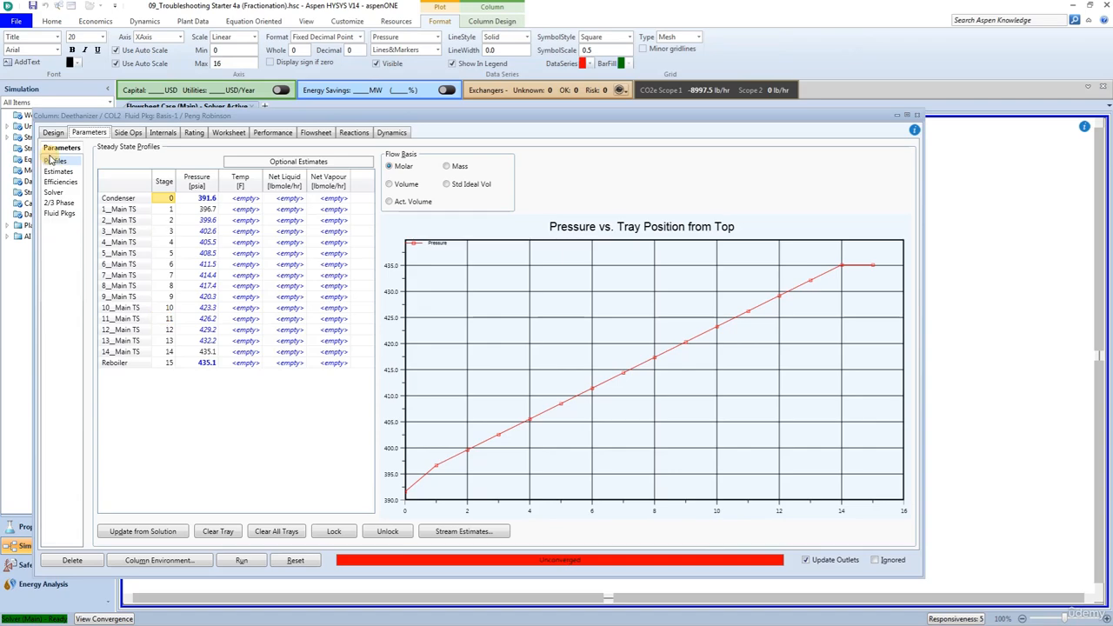
click(51, 133)
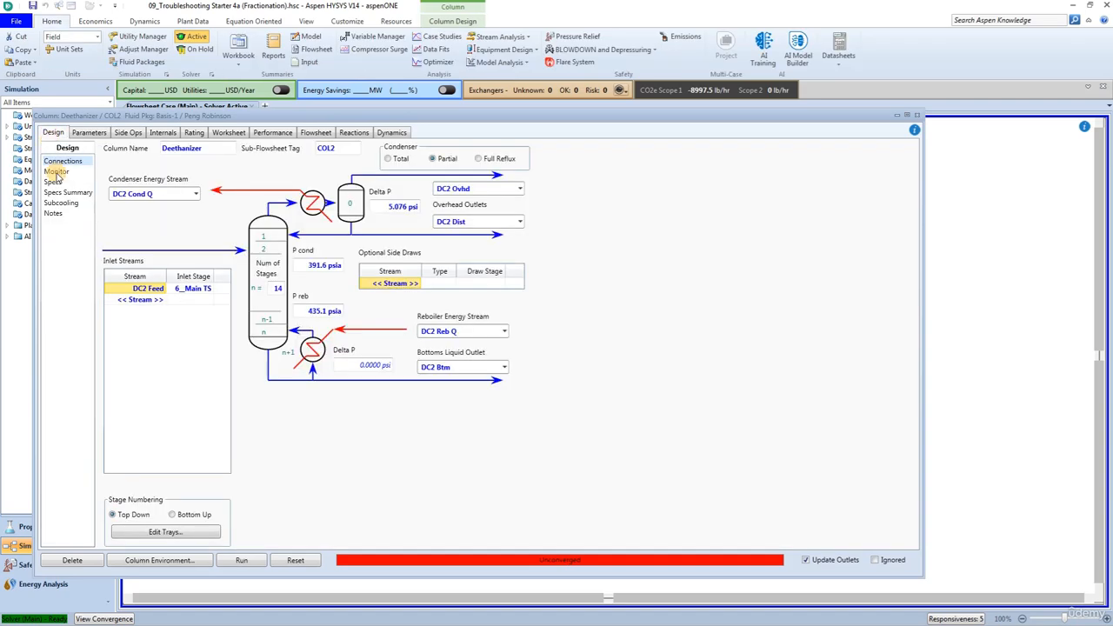
click(57, 171)
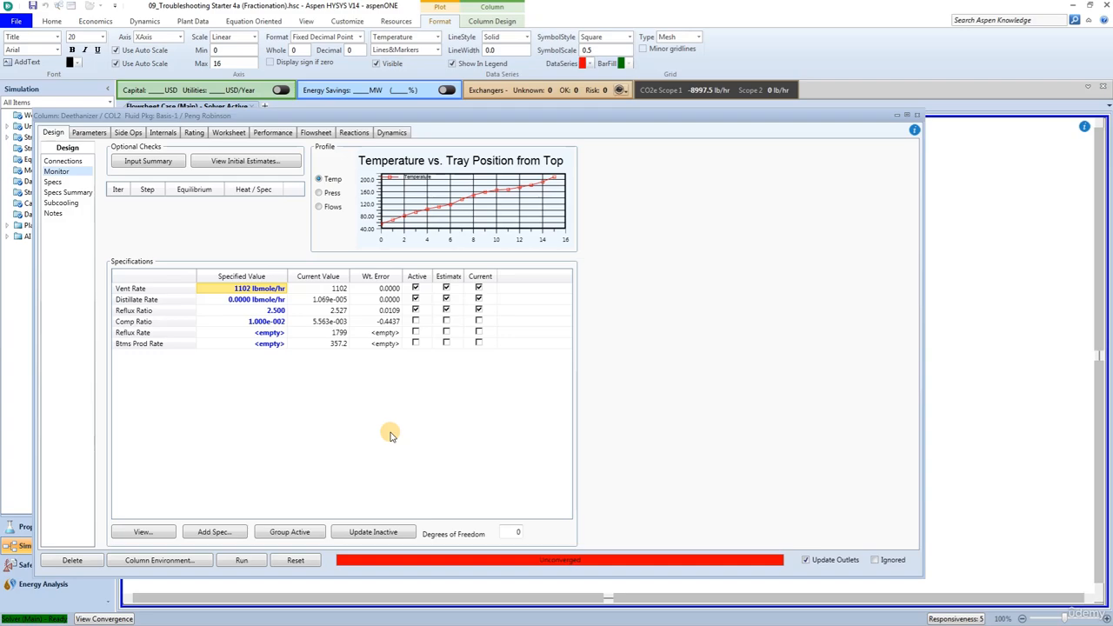
click(415, 289)
click(447, 289)
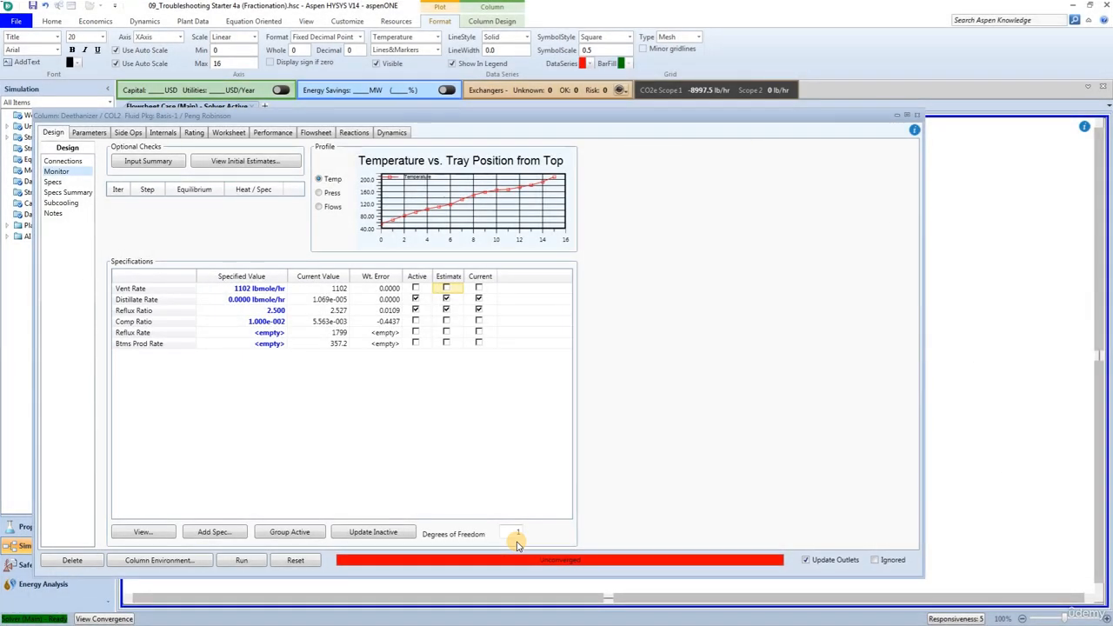
click(143, 324)
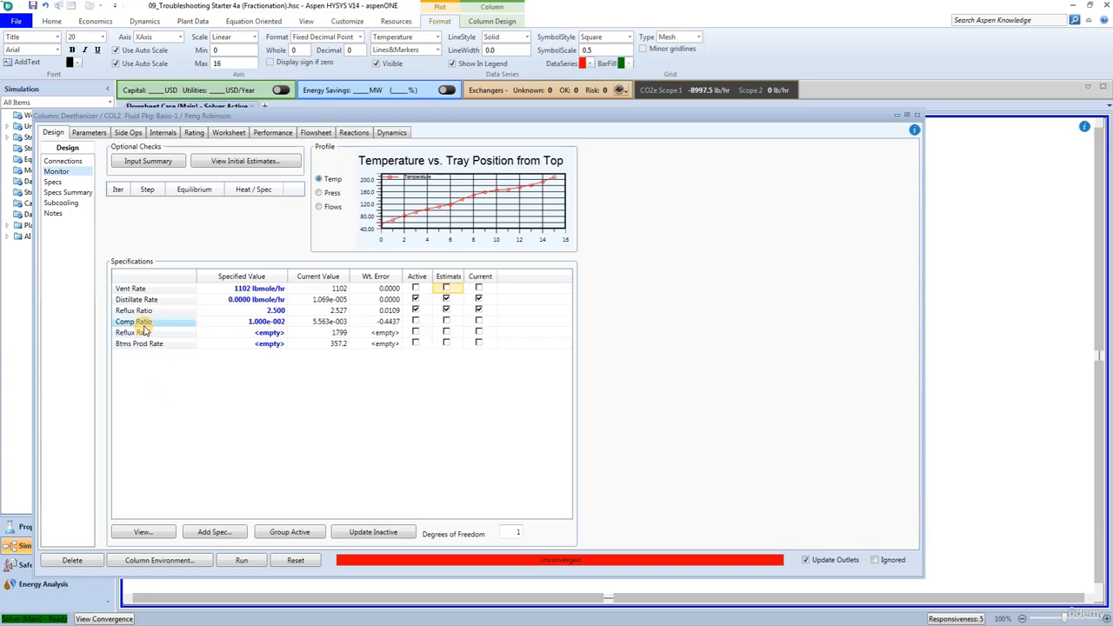
click(416, 323)
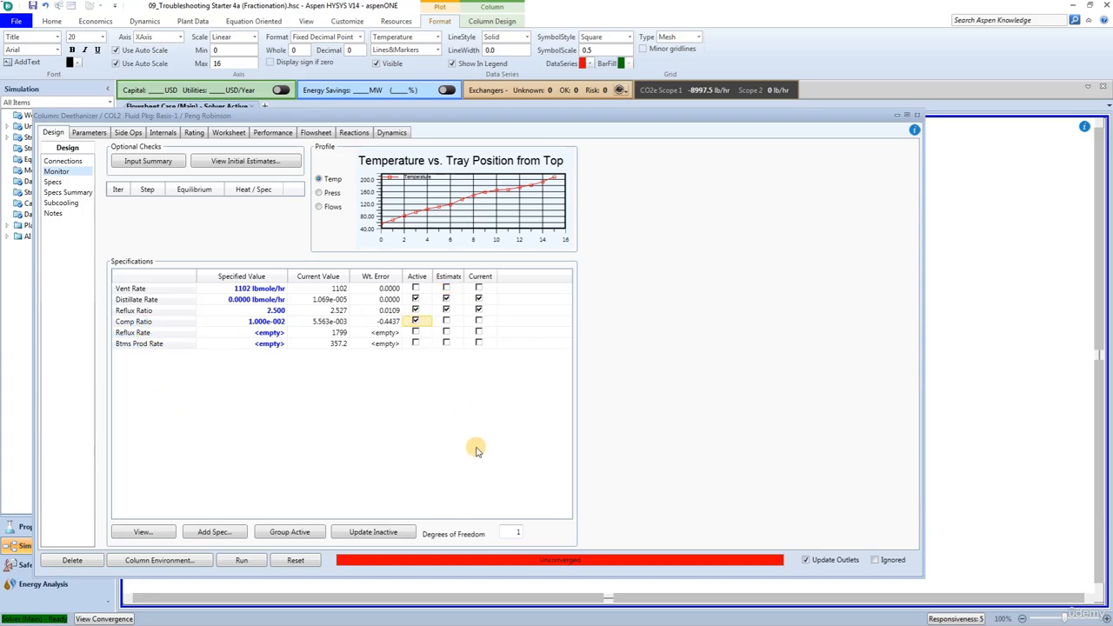
click(917, 115)
click(685, 509)
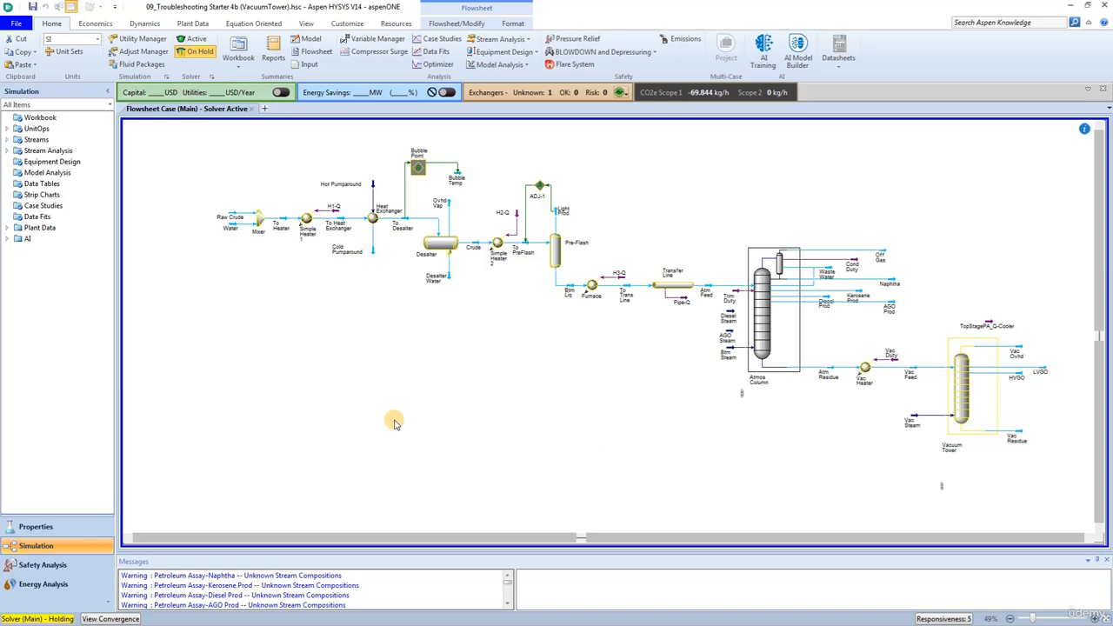
Activate the solver in the vacuum tower case, run the Vacuum Tower with TopStagePA_Rate(Pa) active, and make its Temperature specification active
click(193, 39)
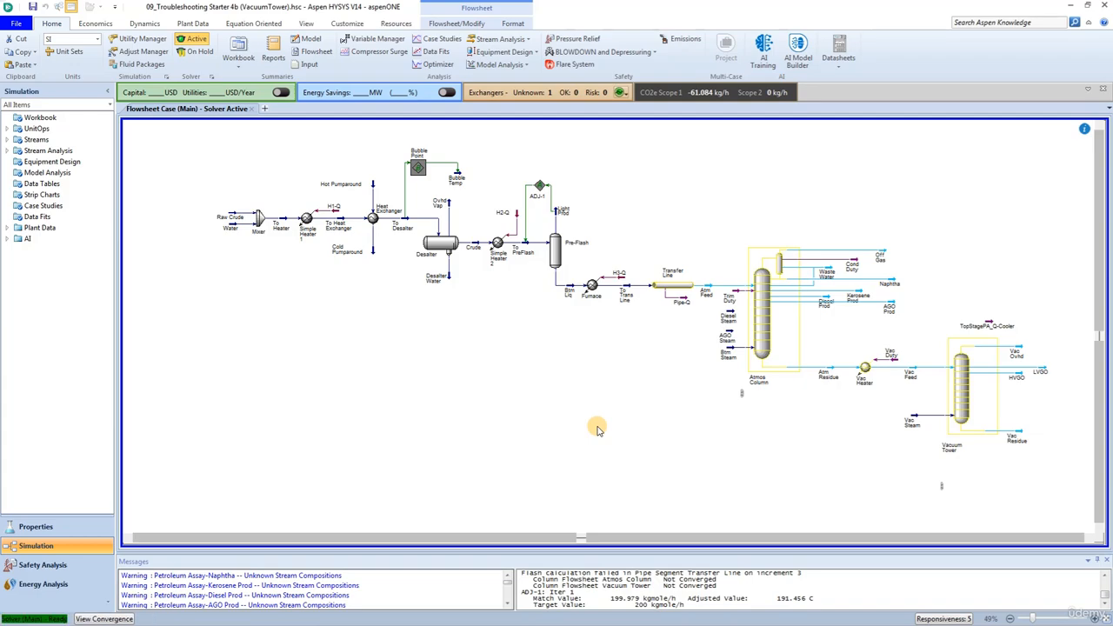
click(963, 380)
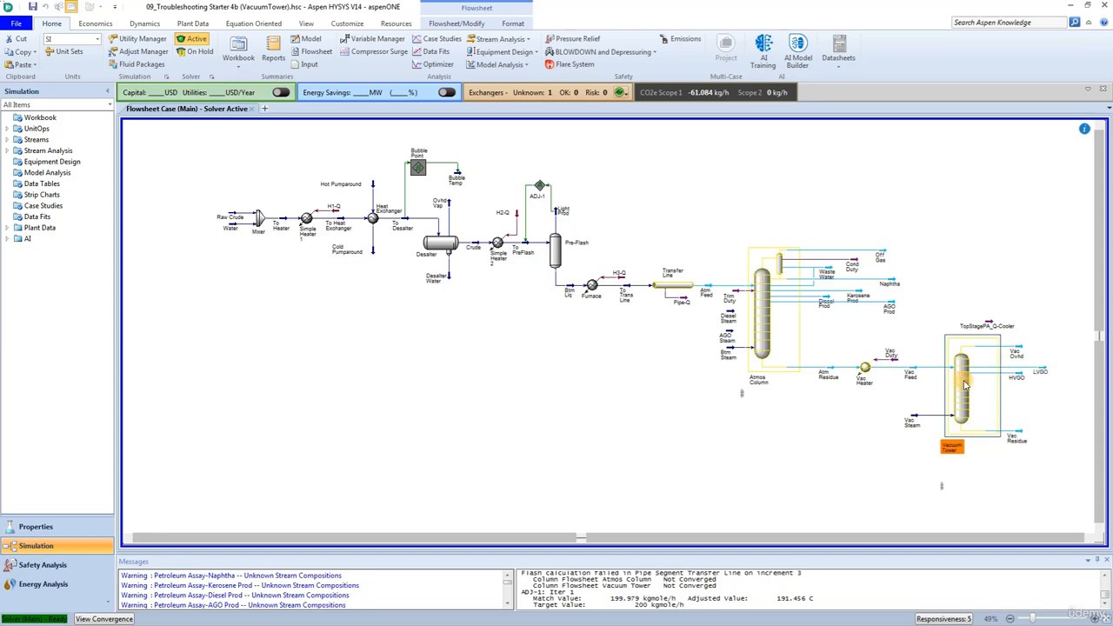
double_click(964, 385)
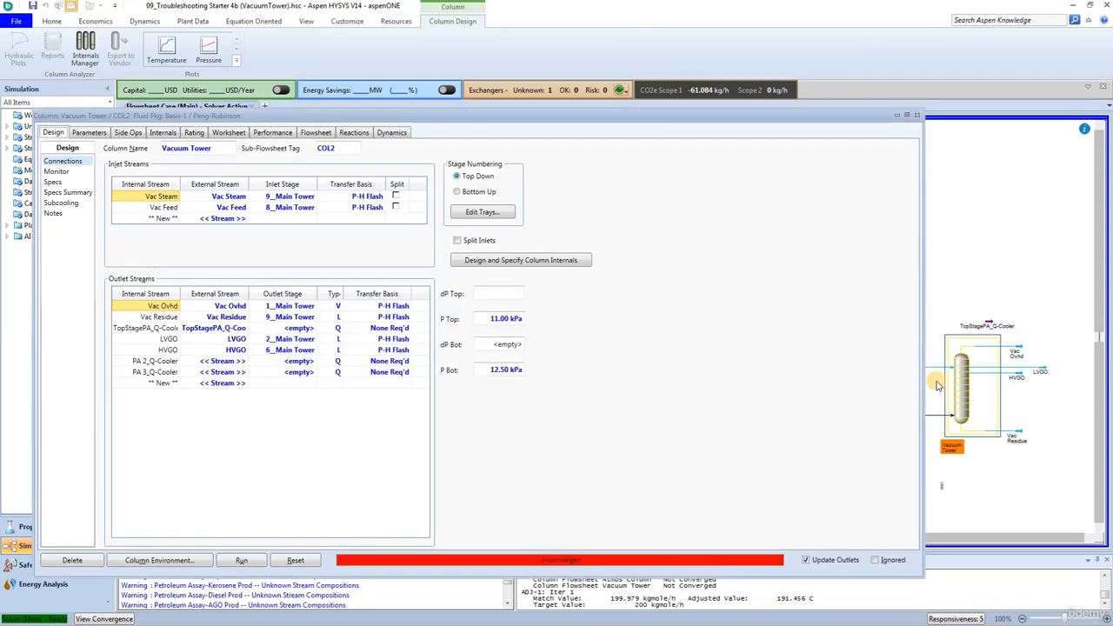
click(55, 171)
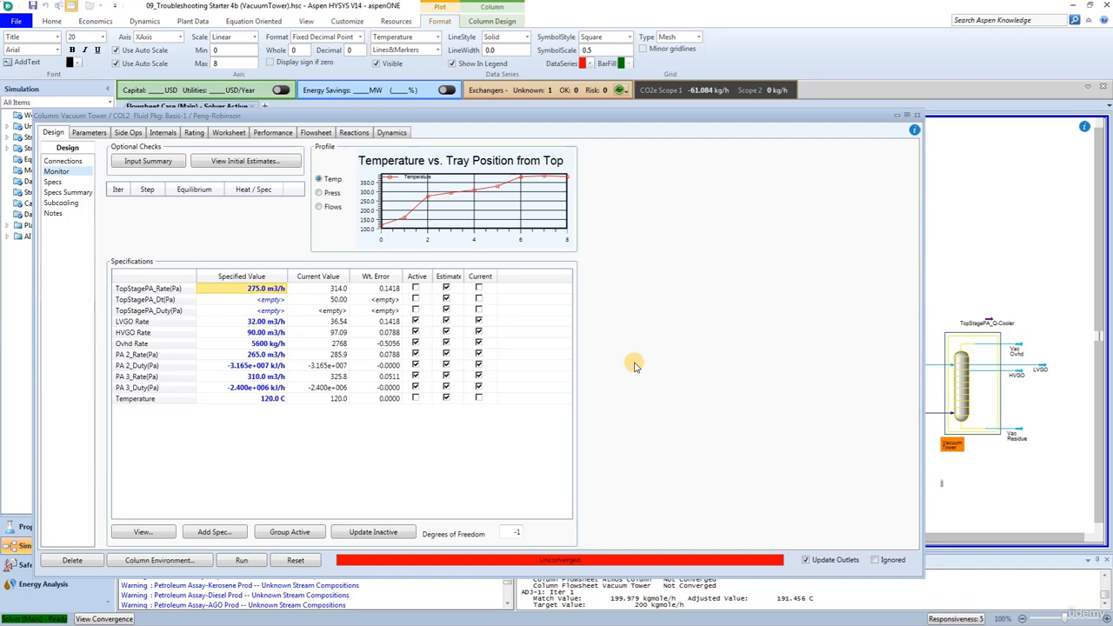
click(415, 288)
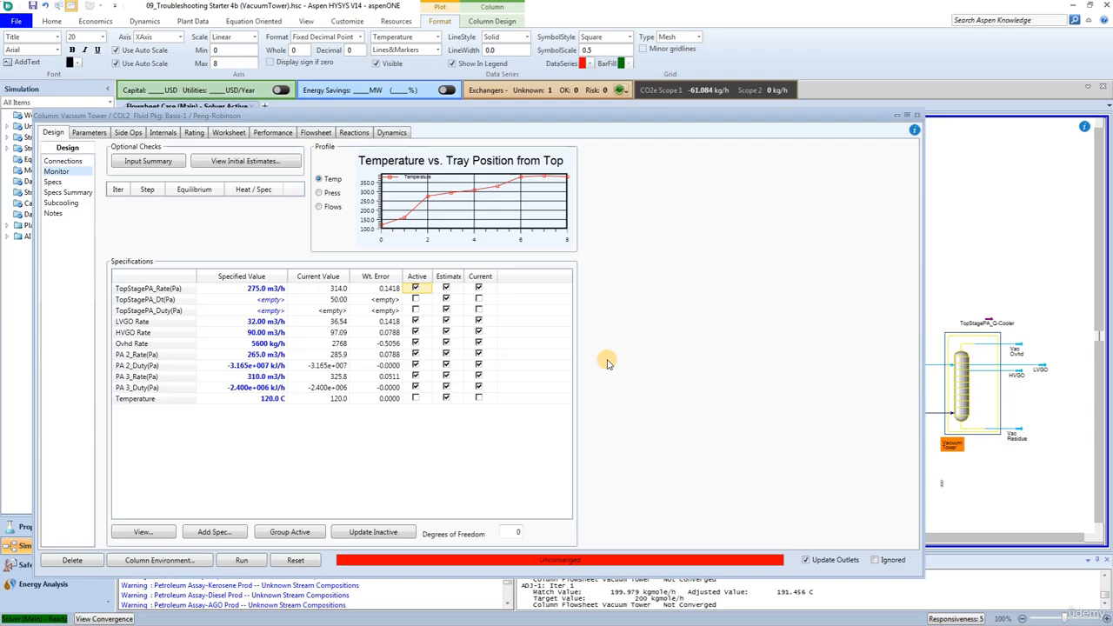
click(242, 561)
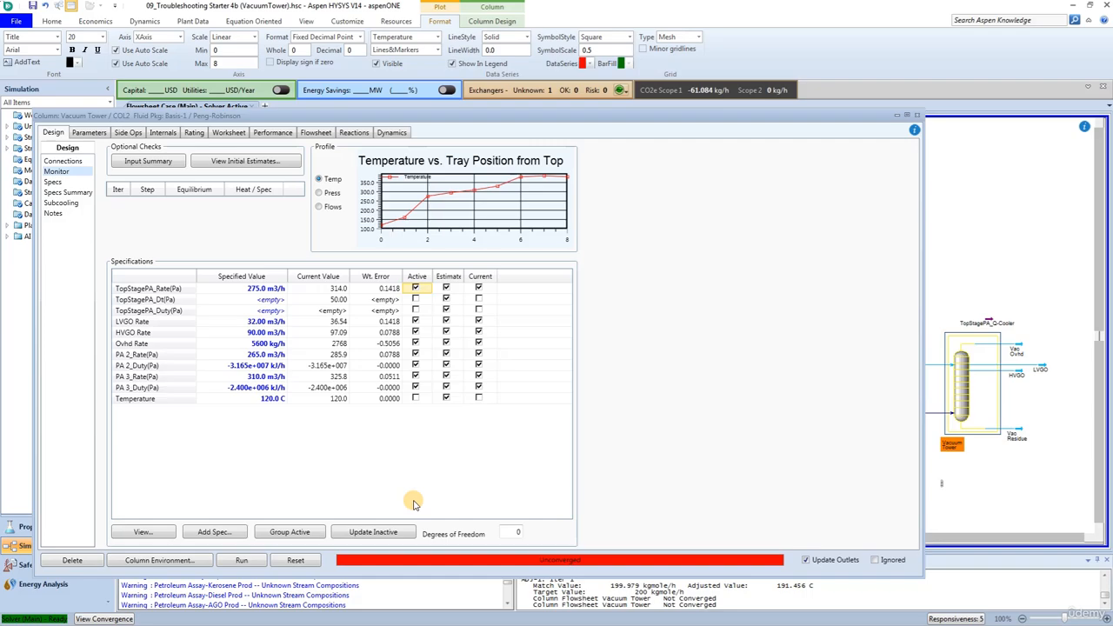
click(415, 397)
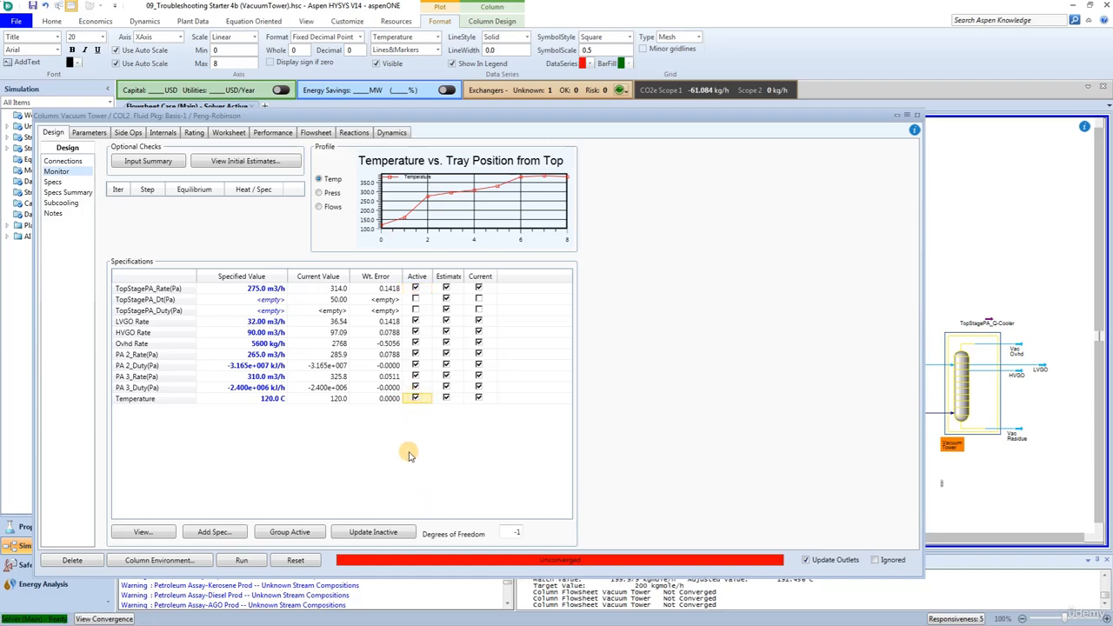
click(917, 115)
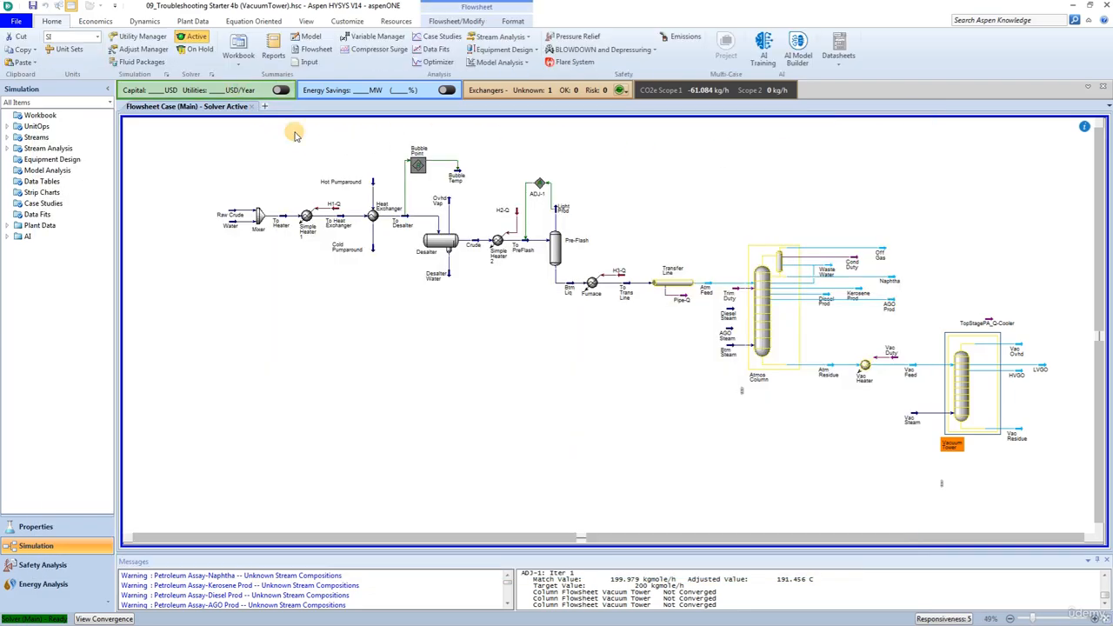
Clear the temperature specification of stream Vac Ovhd and close the stream window
click(684, 476)
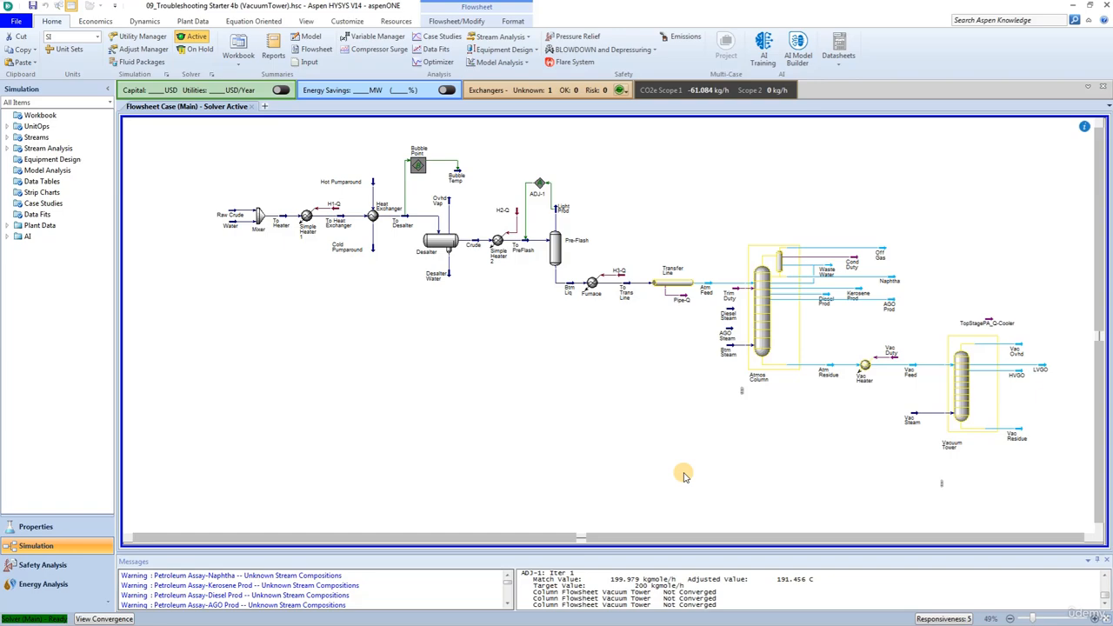
click(1013, 348)
double_click(1013, 348)
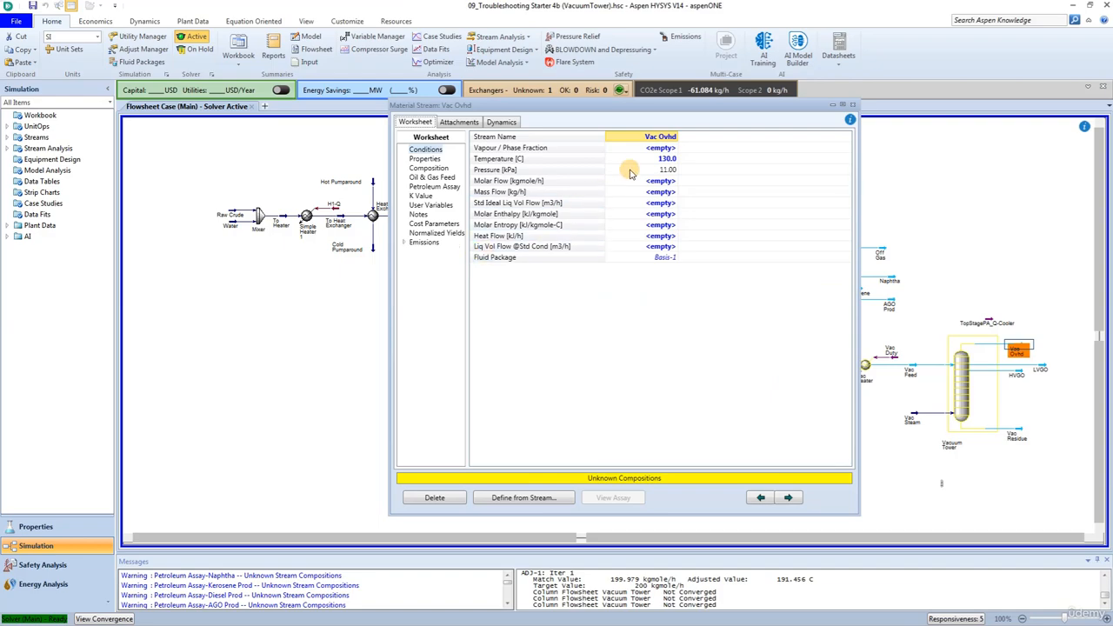
click(661, 160)
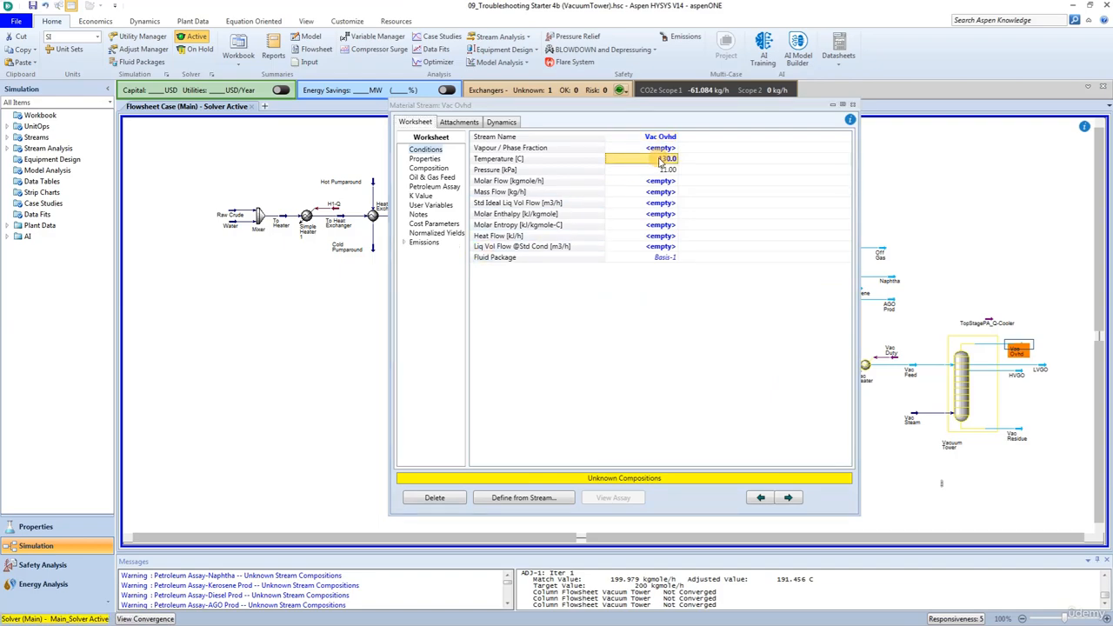
key(Delete)
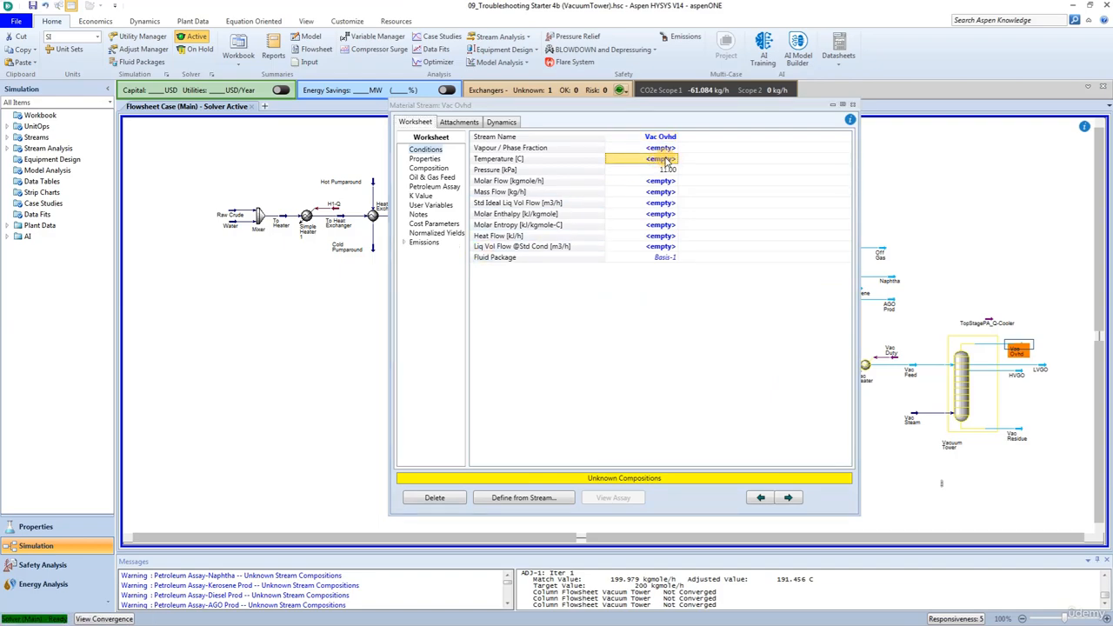
click(852, 106)
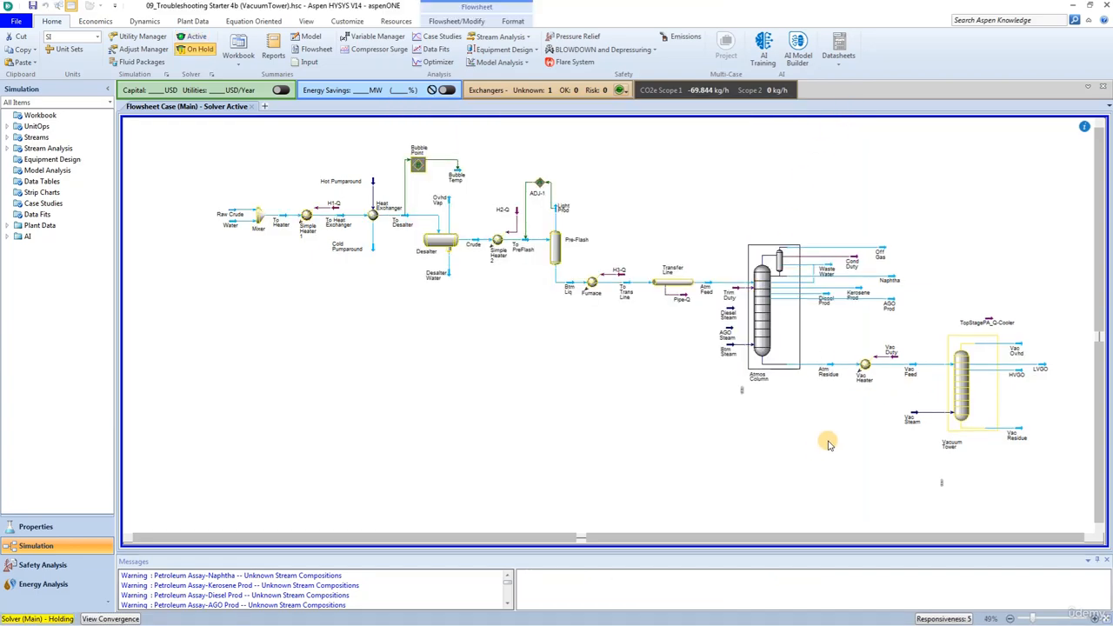
Turn off Ovhd Rate as an active specification and estimate in the Vacuum Tower, and reactivate the solver
click(962, 378)
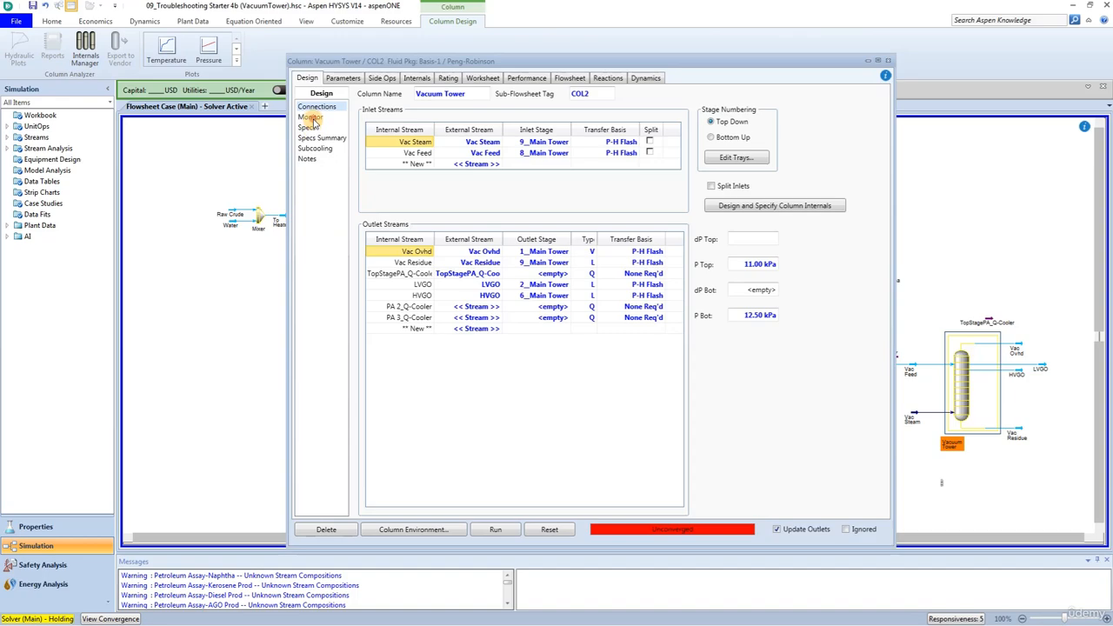
click(310, 117)
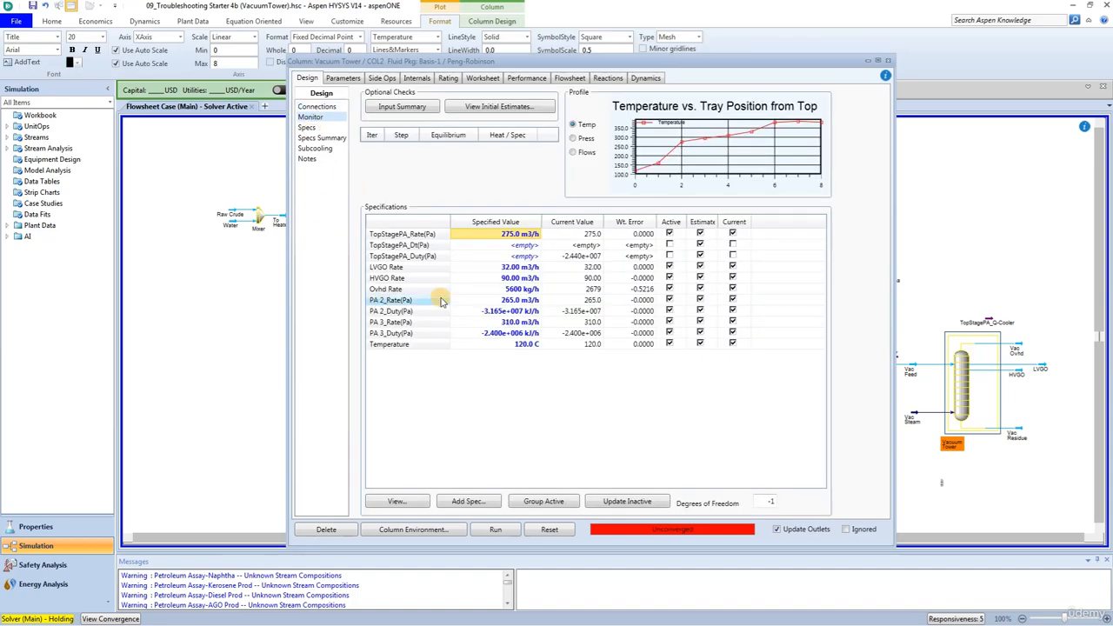
click(669, 289)
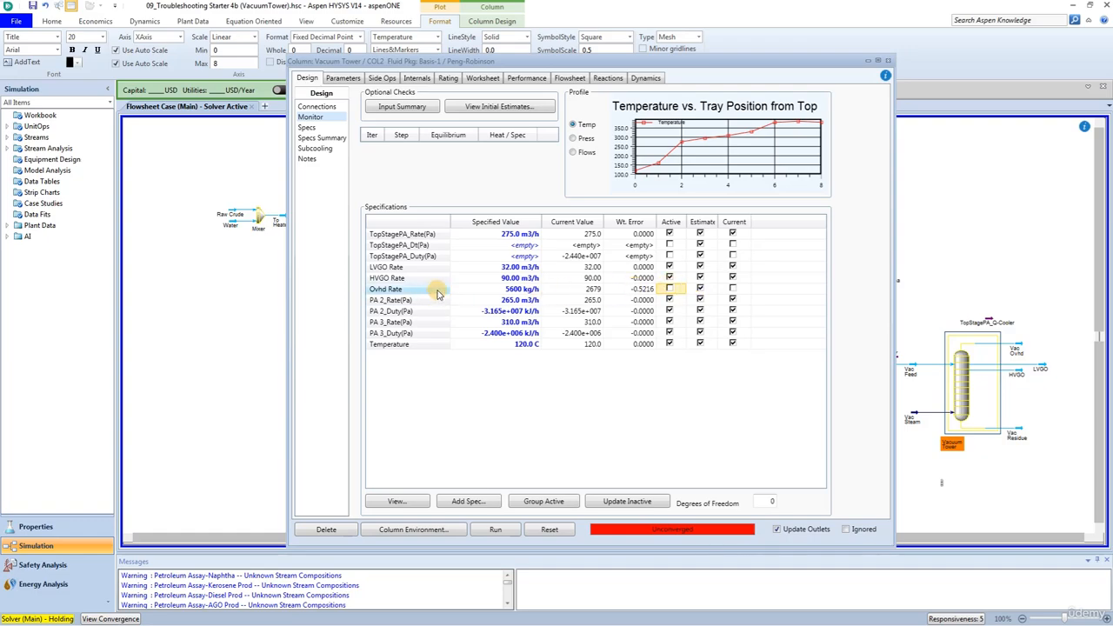
click(701, 291)
click(700, 289)
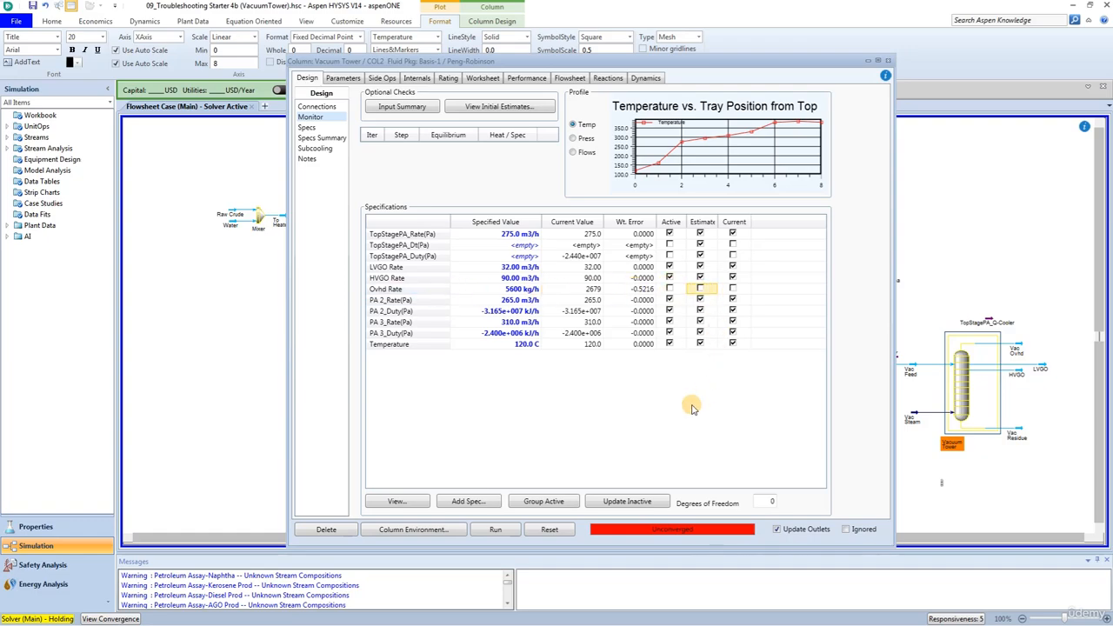
click(888, 60)
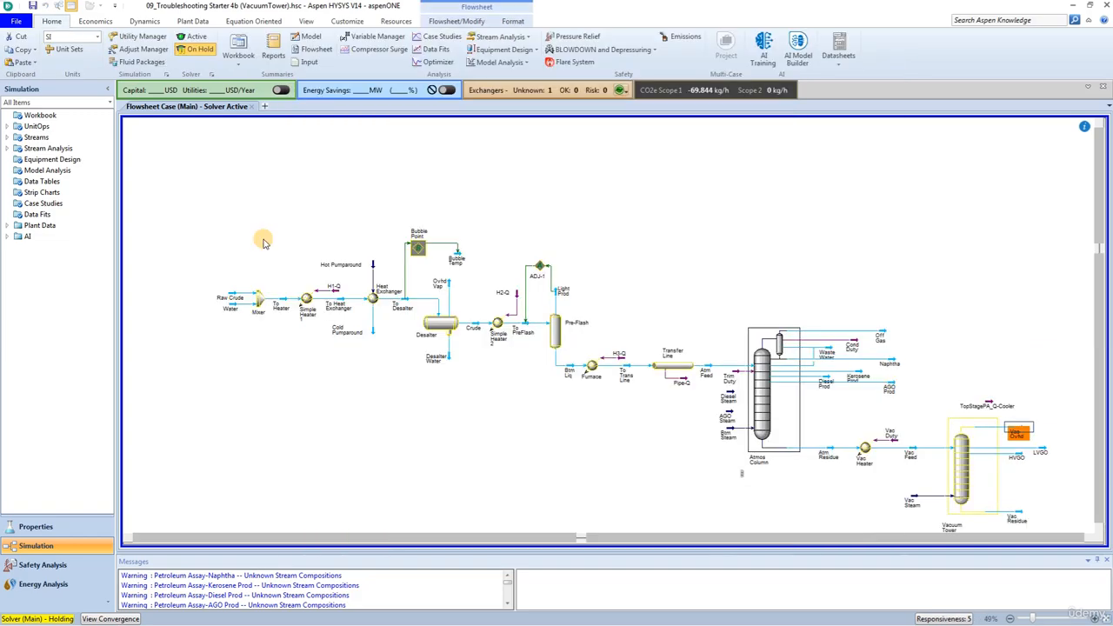
click(191, 37)
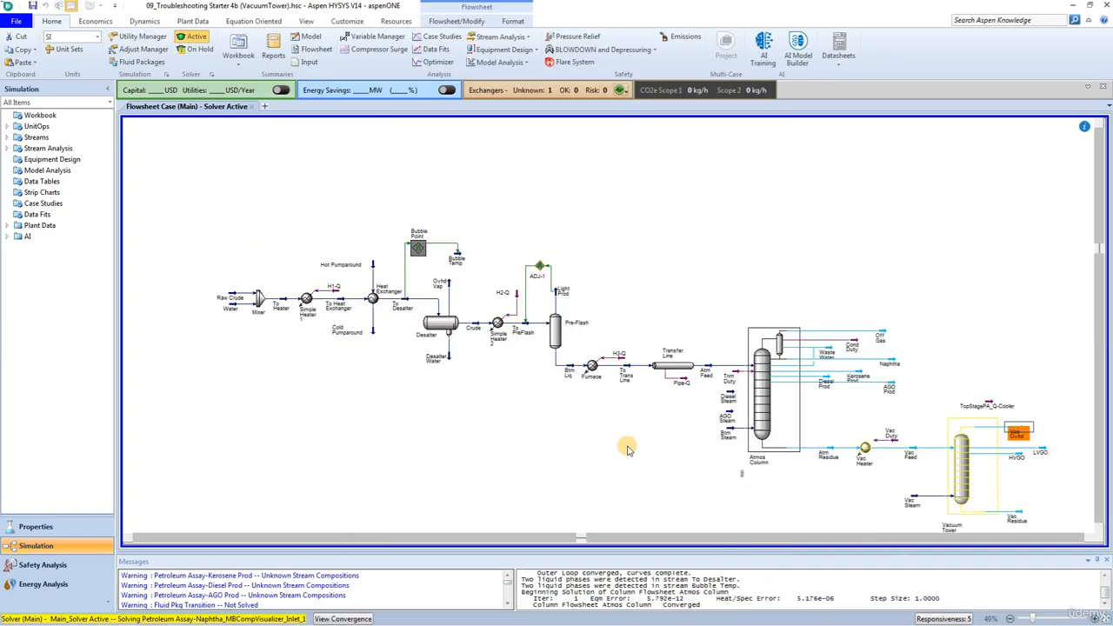